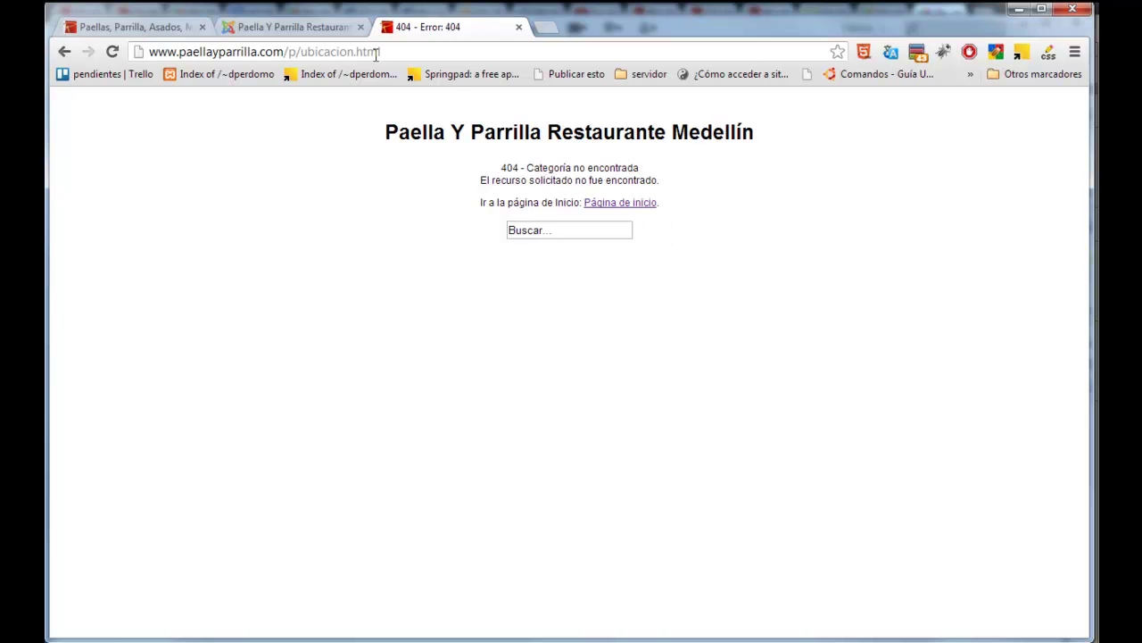
# Step: Switch to the Joomla administration and start a new article titled "404- Lo sentimos"
pyautogui.moveTo(287, 52); pyautogui.dragTo(394, 53)
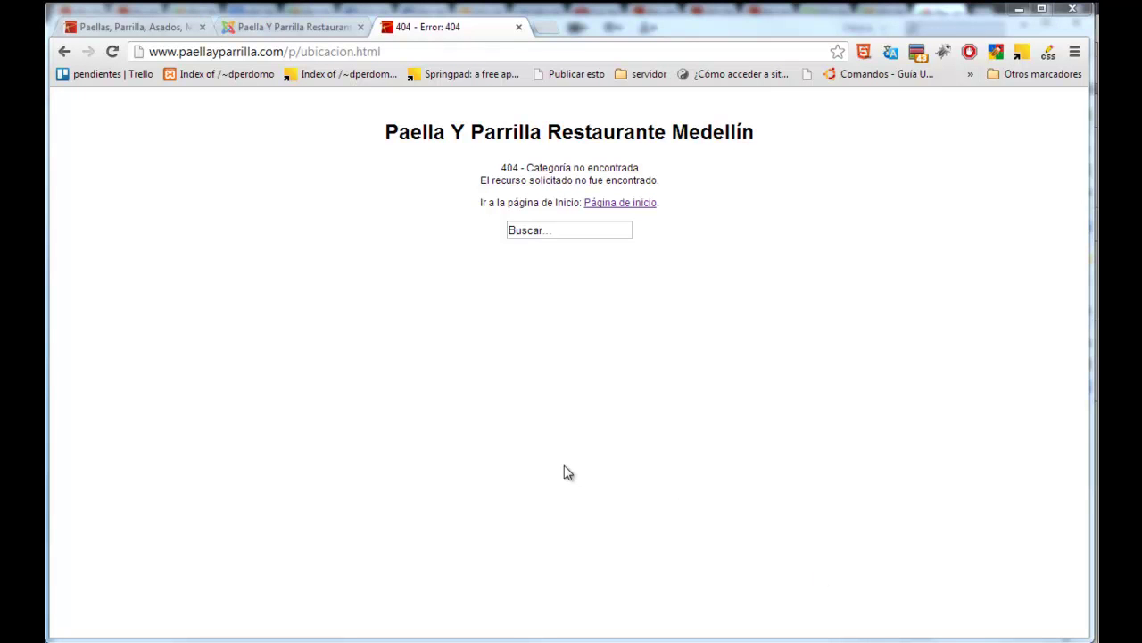
pyautogui.click(295, 27)
pyautogui.moveTo(304, 174)
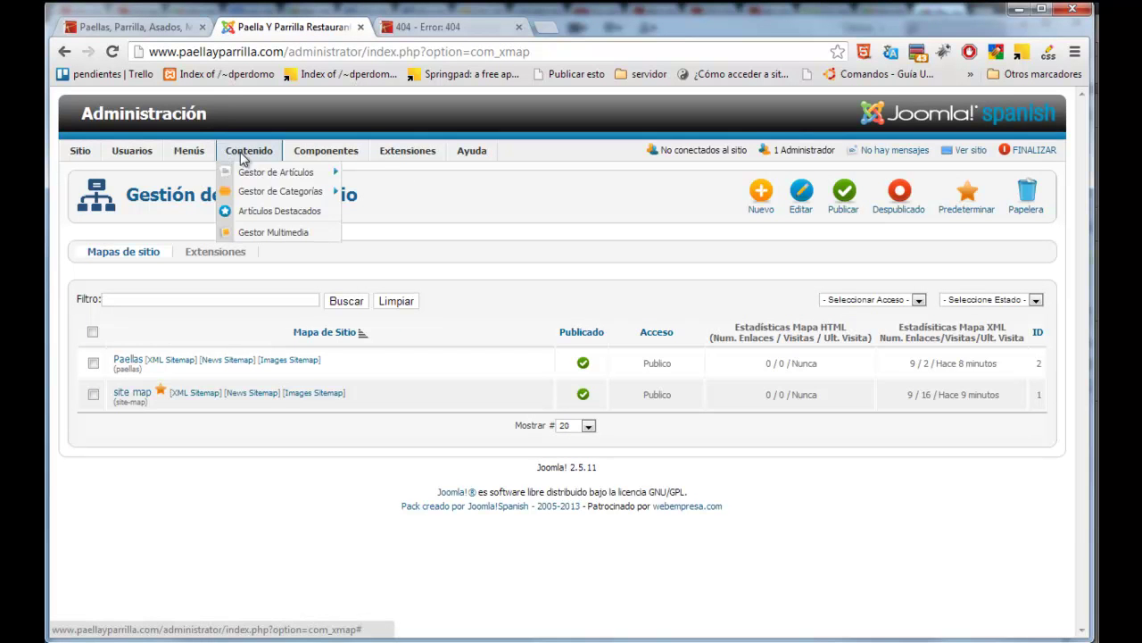
pyautogui.click(261, 174)
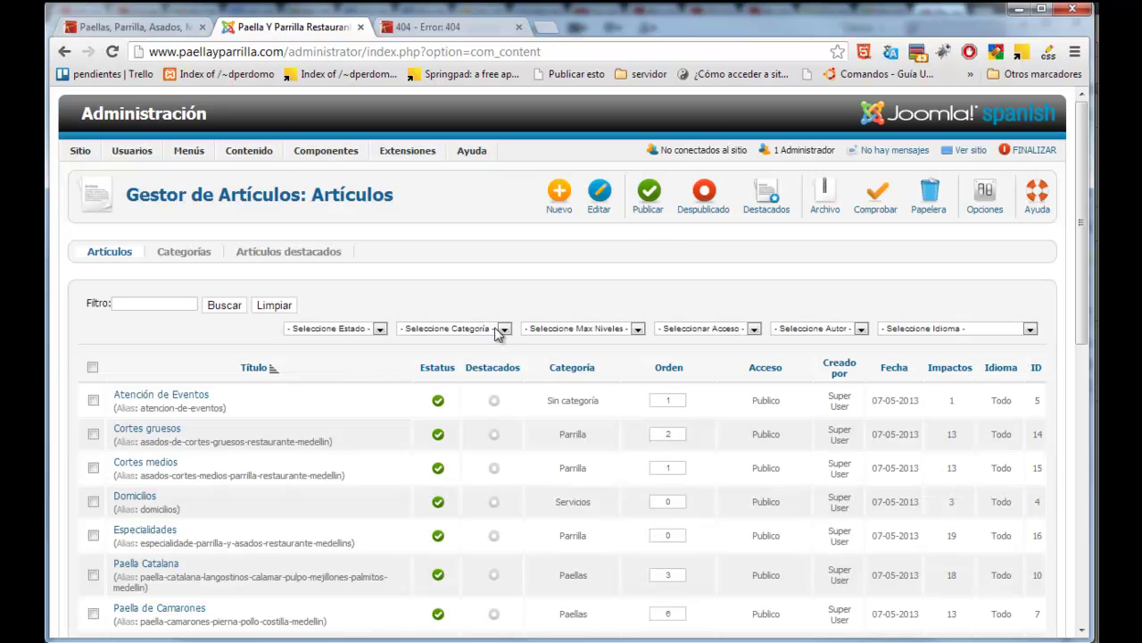
pyautogui.click(559, 197)
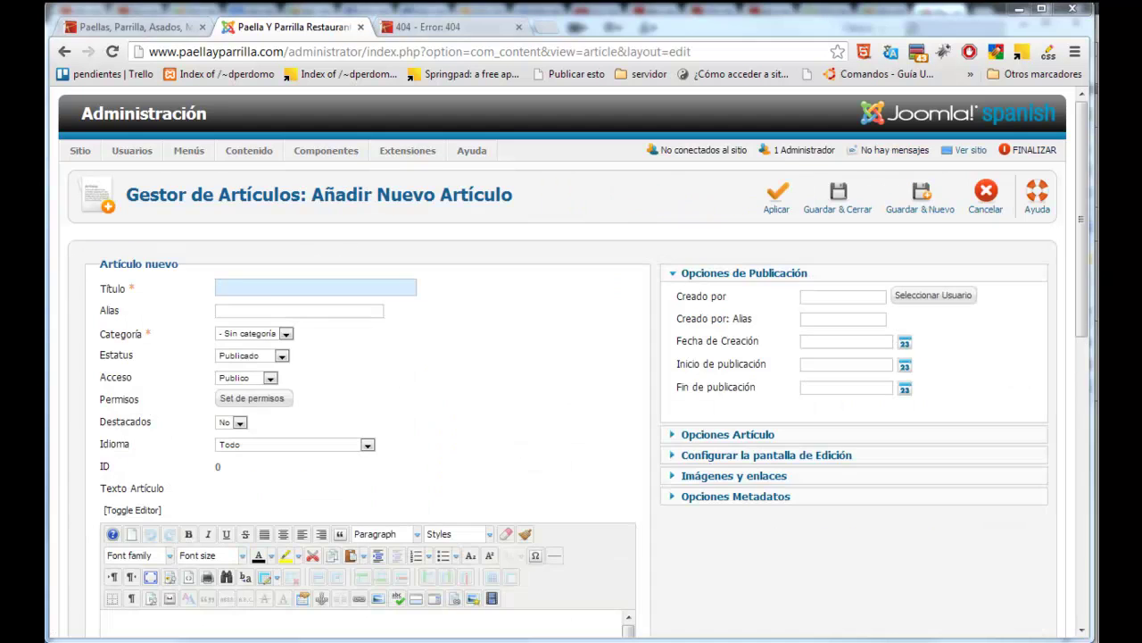
pyautogui.click(273, 291)
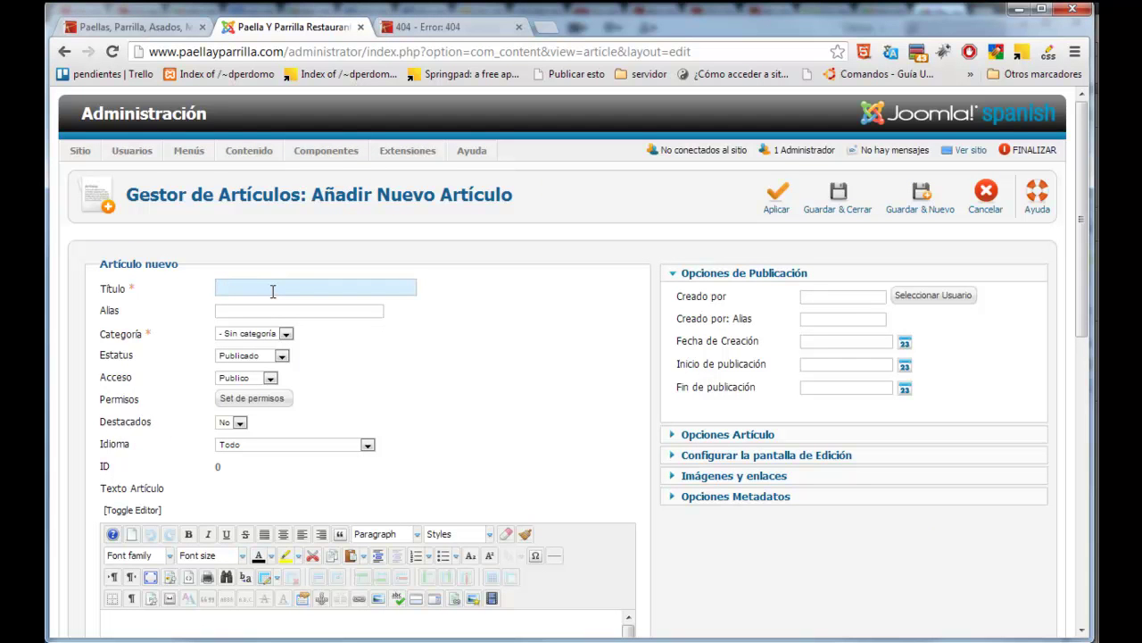
pyautogui.write('404')
pyautogui.moveTo(1082, 218)
pyautogui.mouseDown()
pyautogui.moveTo(1089, 313)
pyautogui.moveTo(1084, 228)
pyautogui.mouseUp()
pyautogui.write('eñtimos')
# Step: Write "La pagina que trata de visitar ha cambiado de lugar o no se encuentra disponible." as the article's first paragraph
pyautogui.scroll(-3, 382, 386)
pyautogui.click(331, 379)
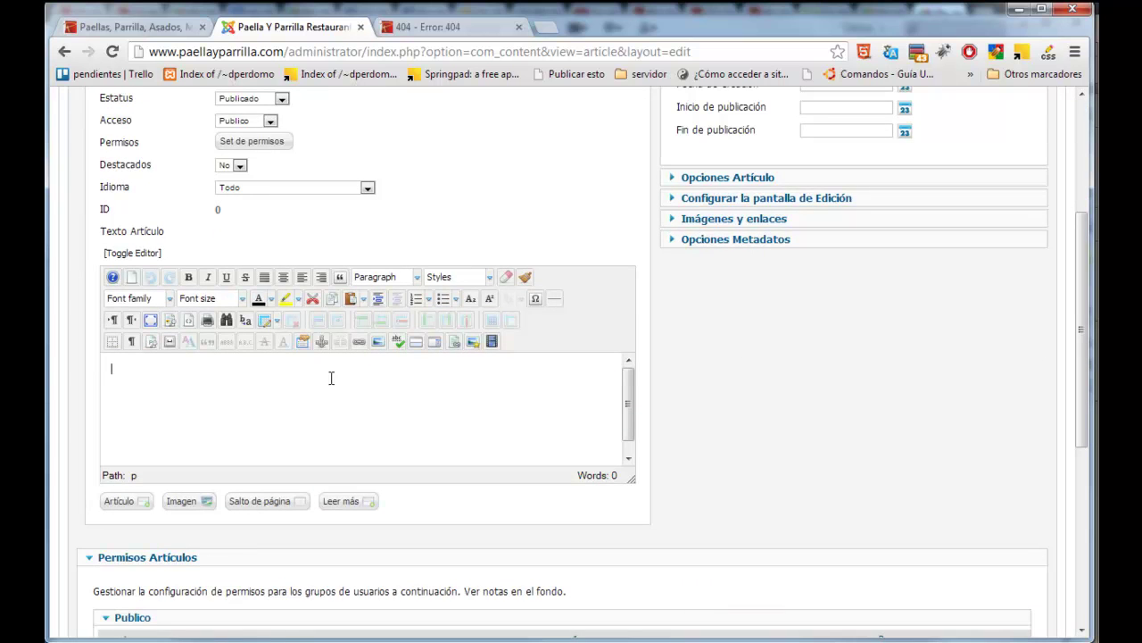
pyautogui.write('La pagina que tar')
pyautogui.press('BackSpace')
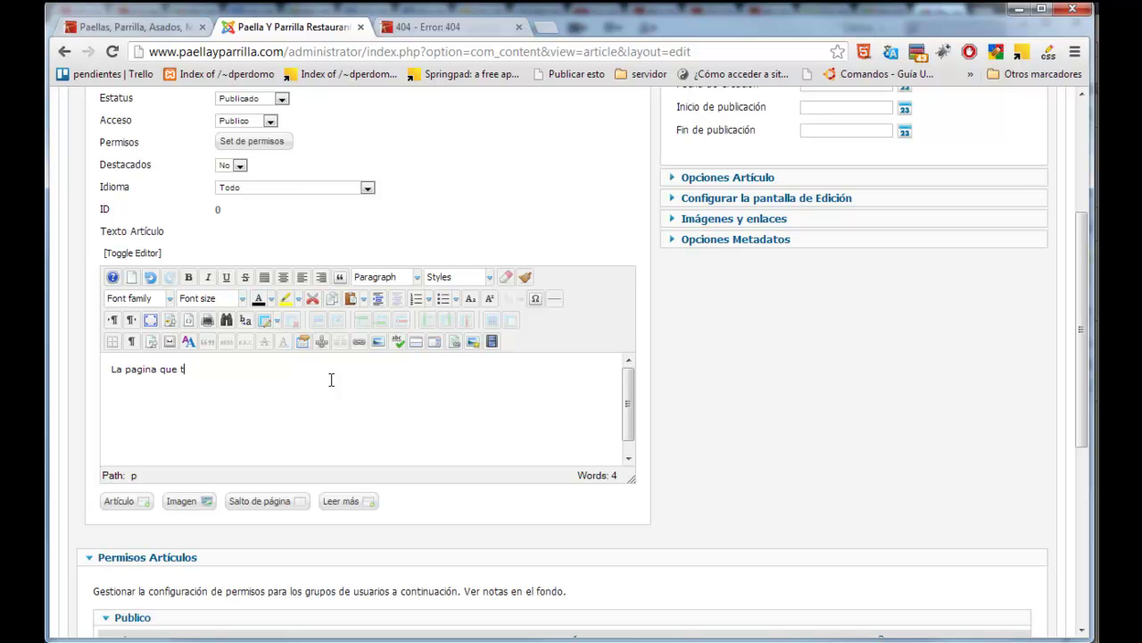
pyautogui.write('a de visitar ha cambiado de lugar o no se encuentra disponible.')
pyautogui.press('Return')
pyautogui.press('Return')
# Step: Add the paragraph "Te invitamos a elegir un a nueva desde nuestro menu." and save and close the article
pyautogui.write('Te inv')
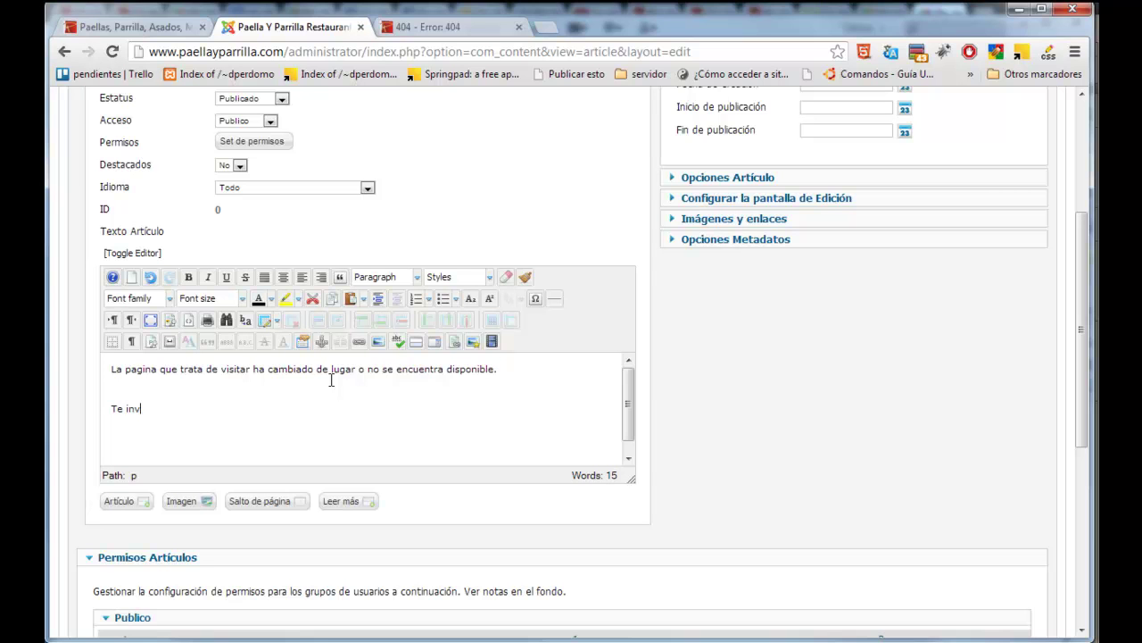
pyautogui.write('itamos a elegir un a nueva desd')
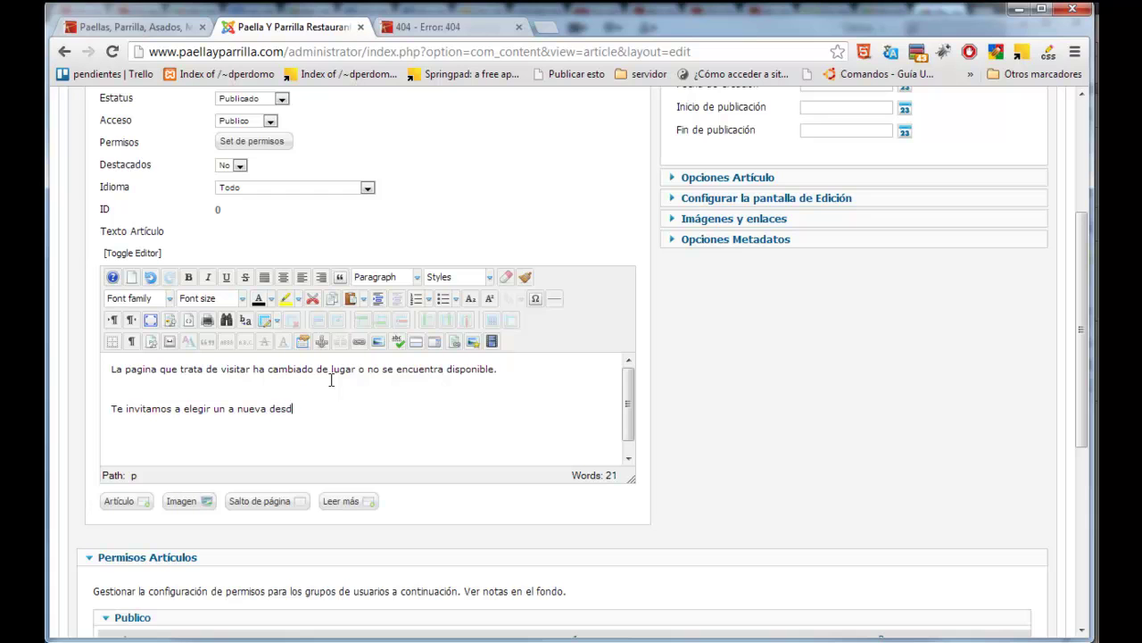
pyautogui.write('e nuestro menu.')
pyautogui.moveTo(628, 410); pyautogui.dragTo(627, 428)
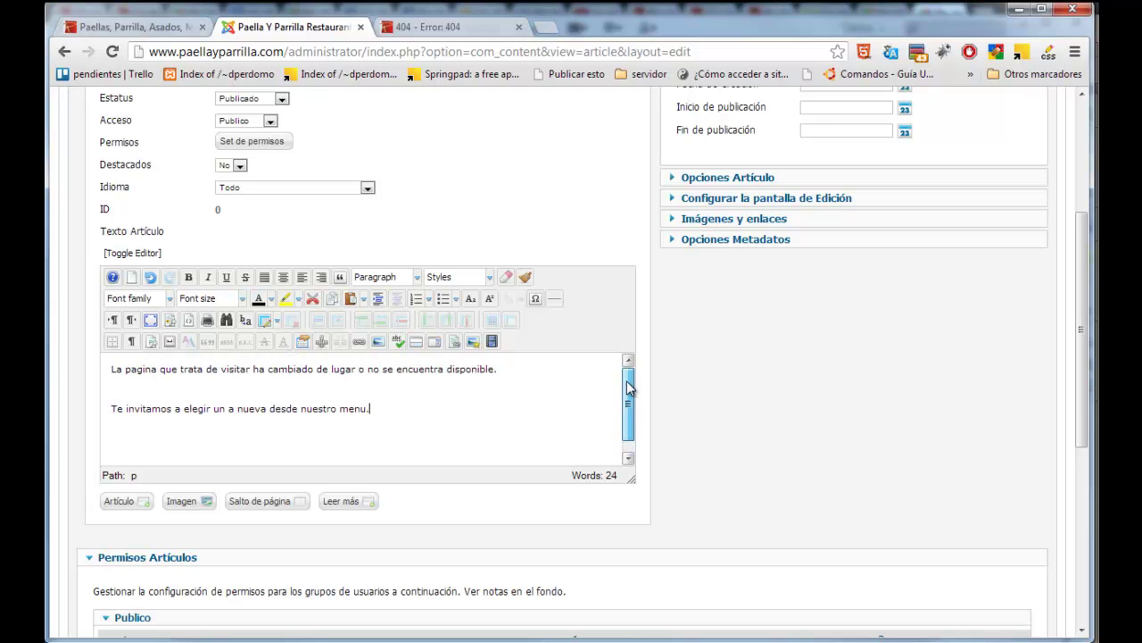
pyautogui.moveTo(1081, 321); pyautogui.dragTo(1081, 193)
pyautogui.click(838, 203)
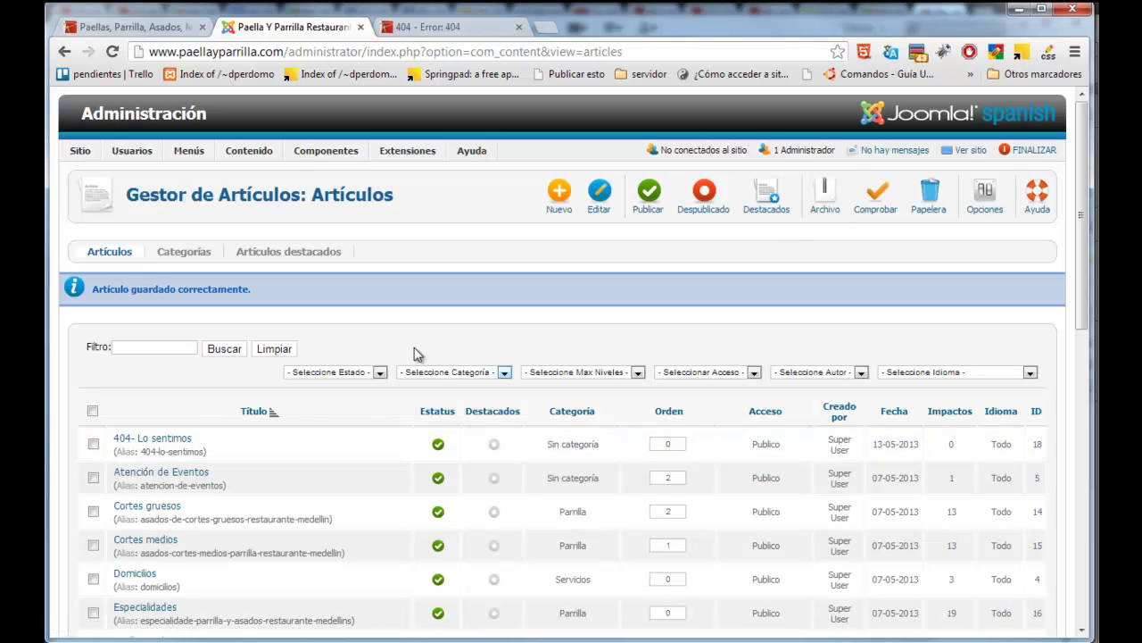
# Step: Create a new menu with "Invisible" as its title, menu type and description, and save and close it
pyautogui.moveTo(189, 151)
pyautogui.moveTo(201, 174)
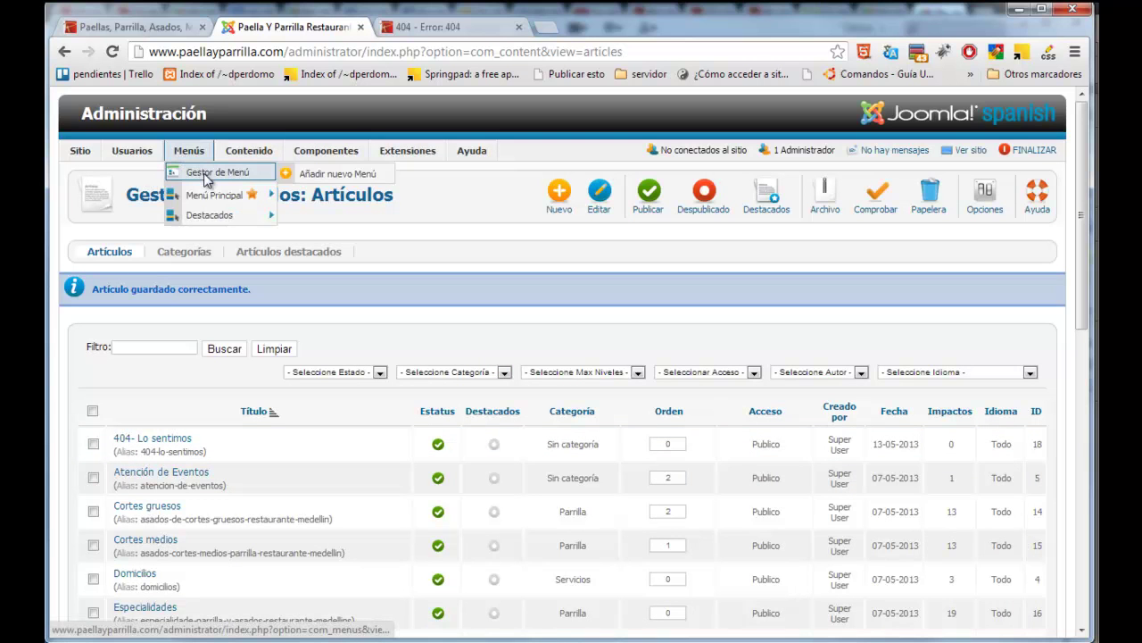
pyautogui.click(299, 175)
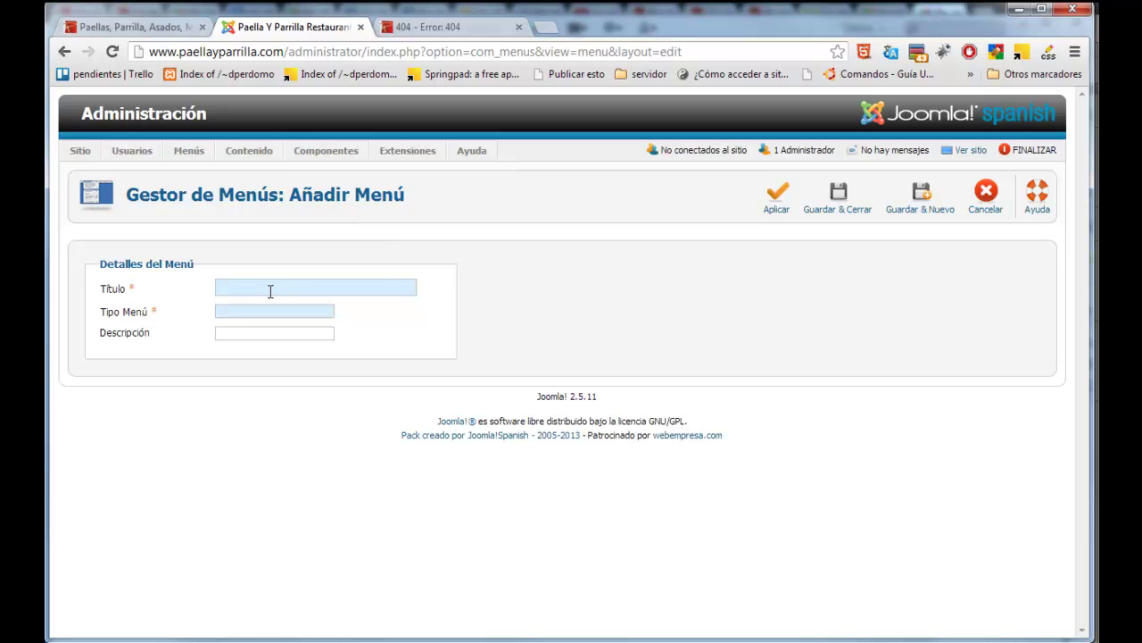
pyautogui.click(270, 287)
pyautogui.write('Invisible')
pyautogui.moveTo(265, 289); pyautogui.dragTo(219, 288)
pyautogui.hotkey('ctrl', 'c')
pyautogui.click(256, 311)
pyautogui.hotkey('ctrl', 'v')
pyautogui.click(256, 332)
pyautogui.hotkey('ctrl', 'v')
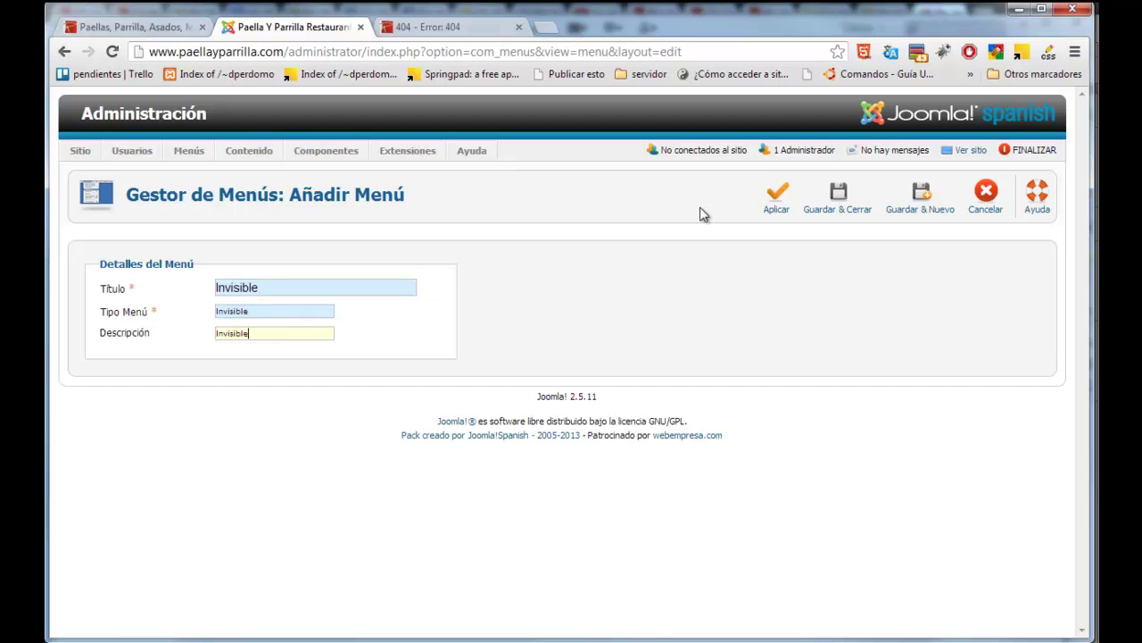
pyautogui.click(833, 200)
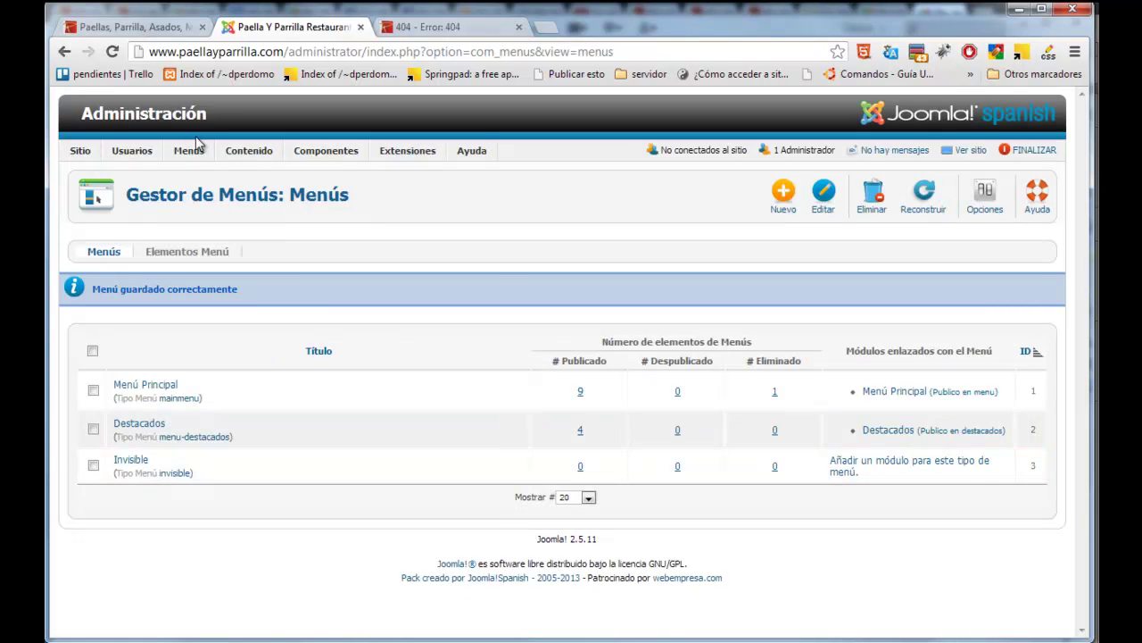
# Step: Add a new item of type Artículo simple to the Invisible menu and link it to the article "404- Lo sentimos"
pyautogui.moveTo(189, 150)
pyautogui.moveTo(218, 235)
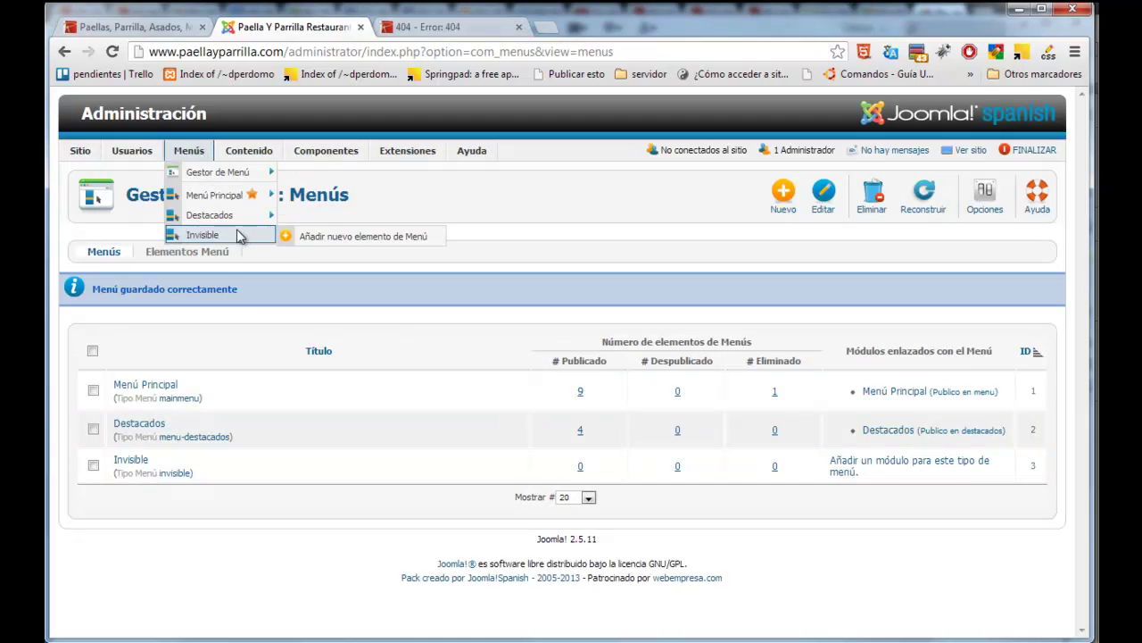
pyautogui.click(364, 237)
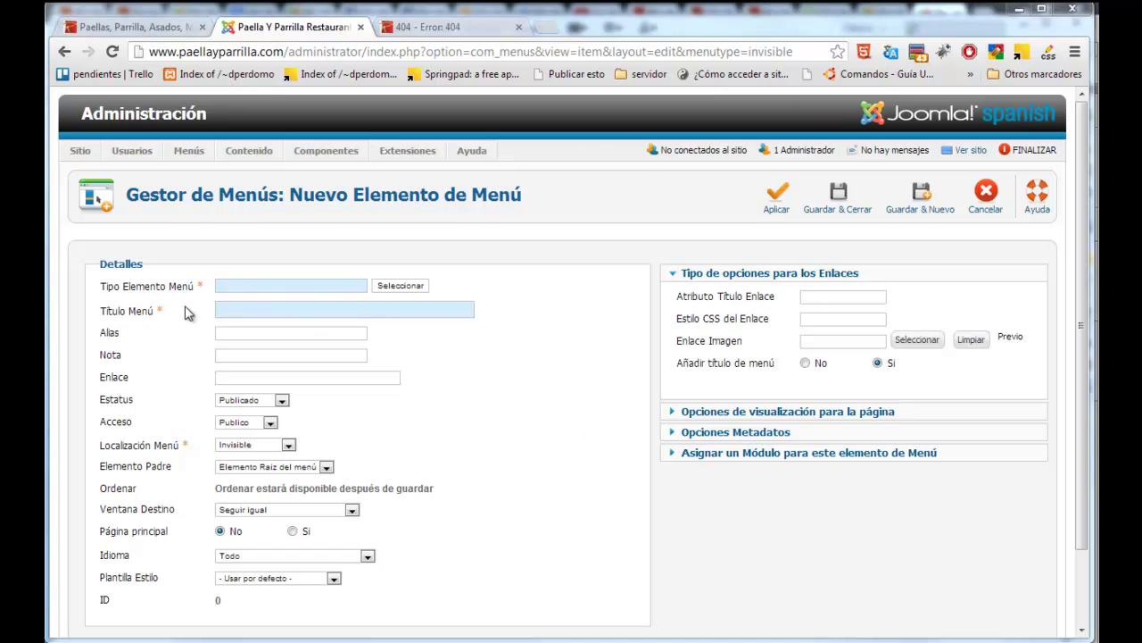
pyautogui.click(402, 288)
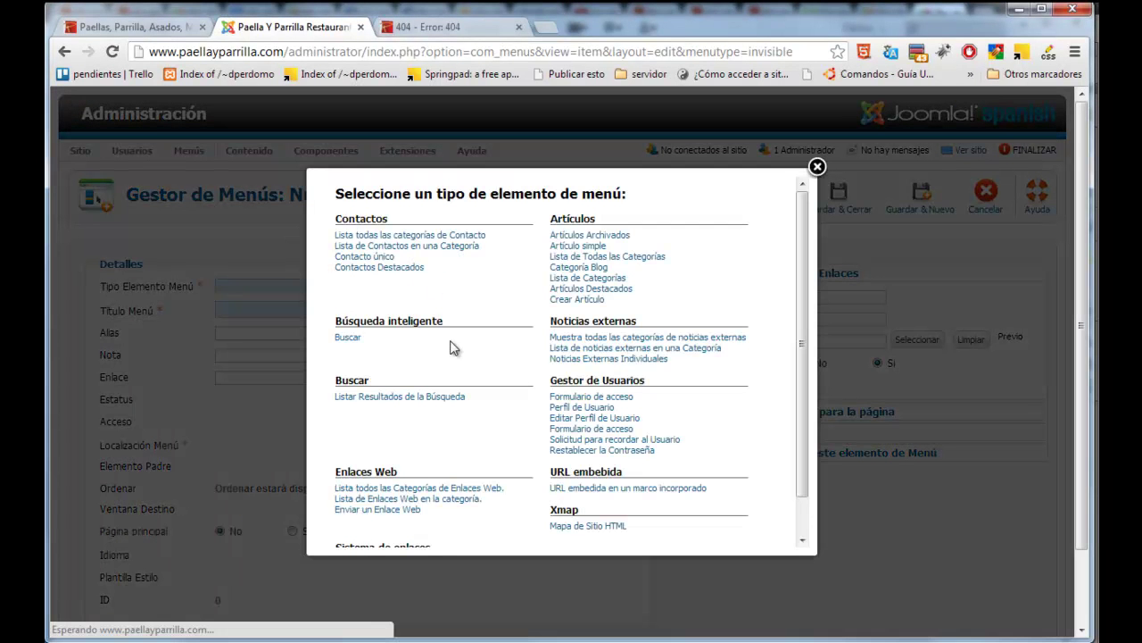
pyautogui.click(596, 250)
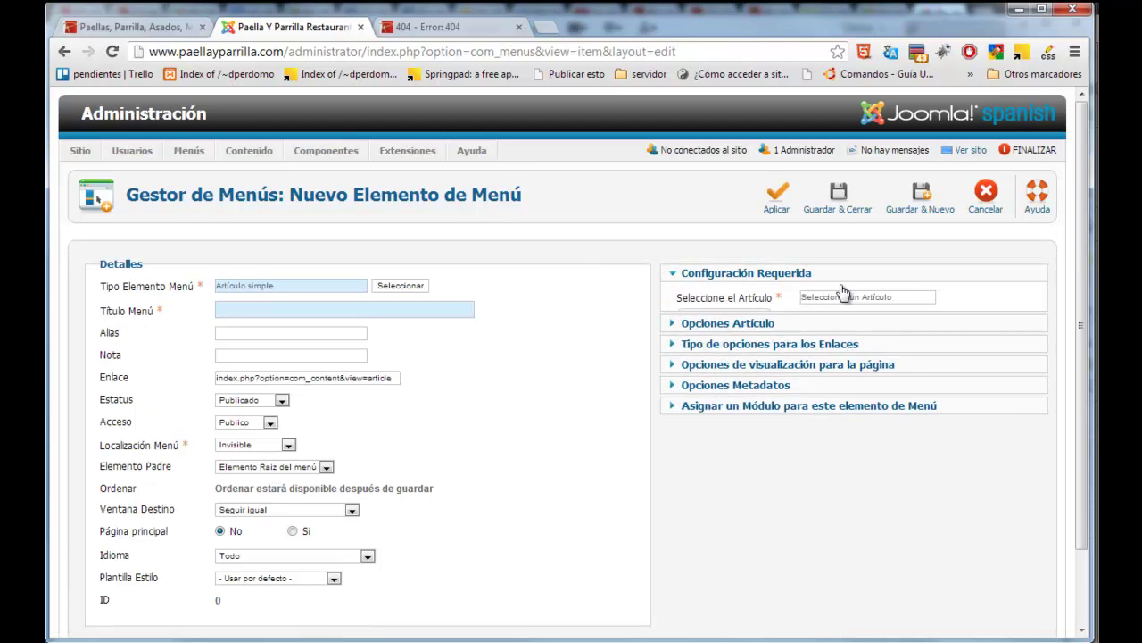
pyautogui.click(732, 317)
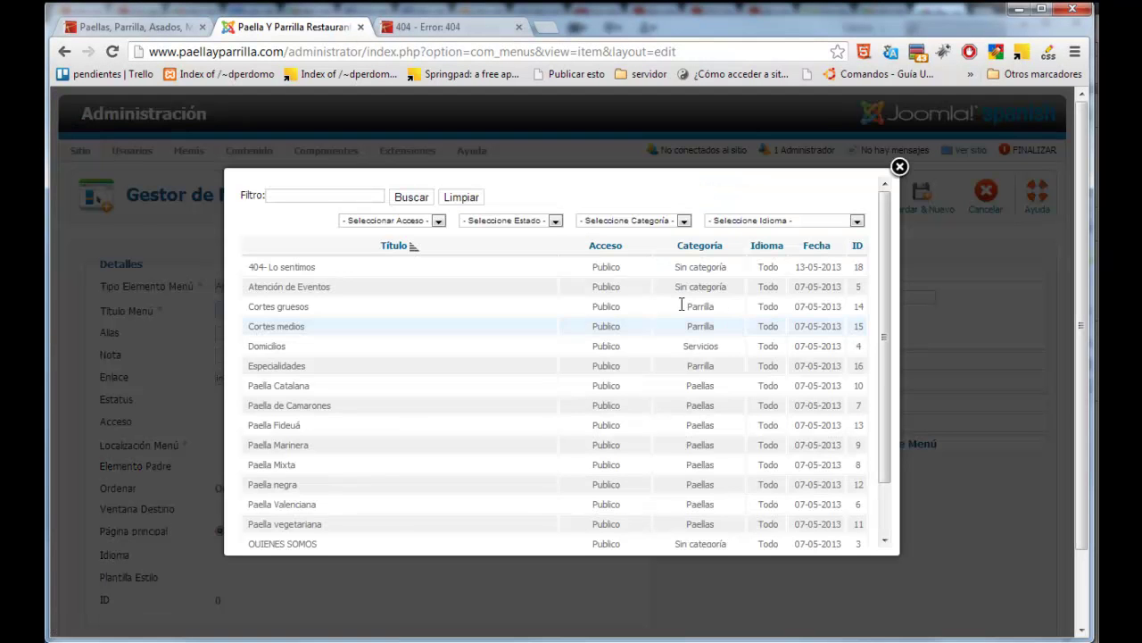
pyautogui.click(286, 268)
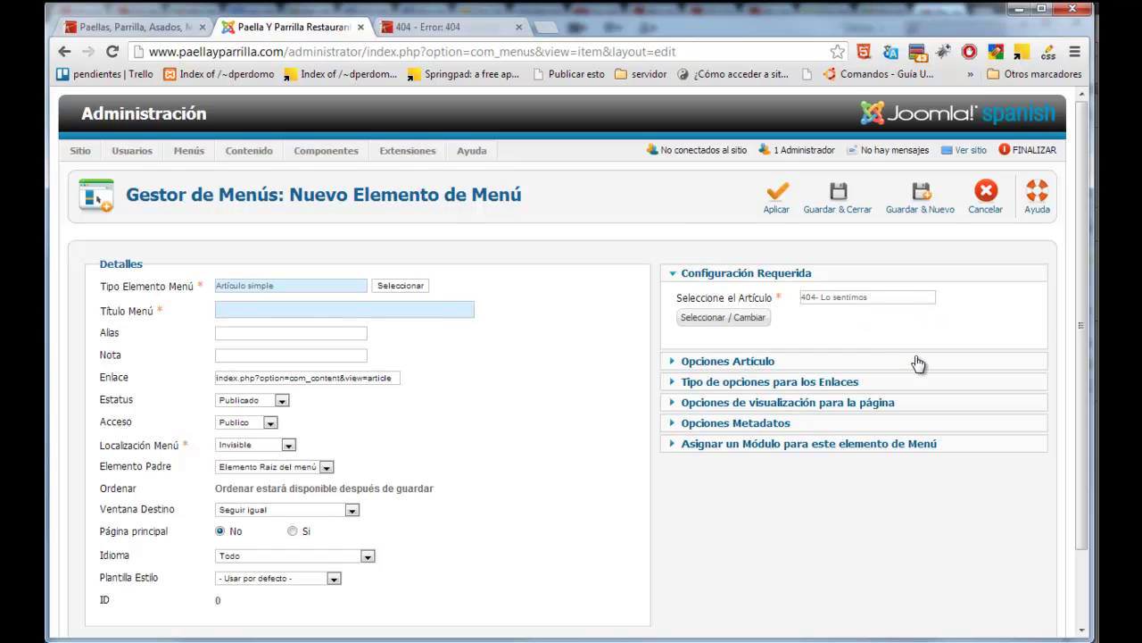
# Step: Set the menu item's title to "Error 404"
pyautogui.click(246, 310)
pyautogui.write('Error 404')
pyautogui.click(252, 333)
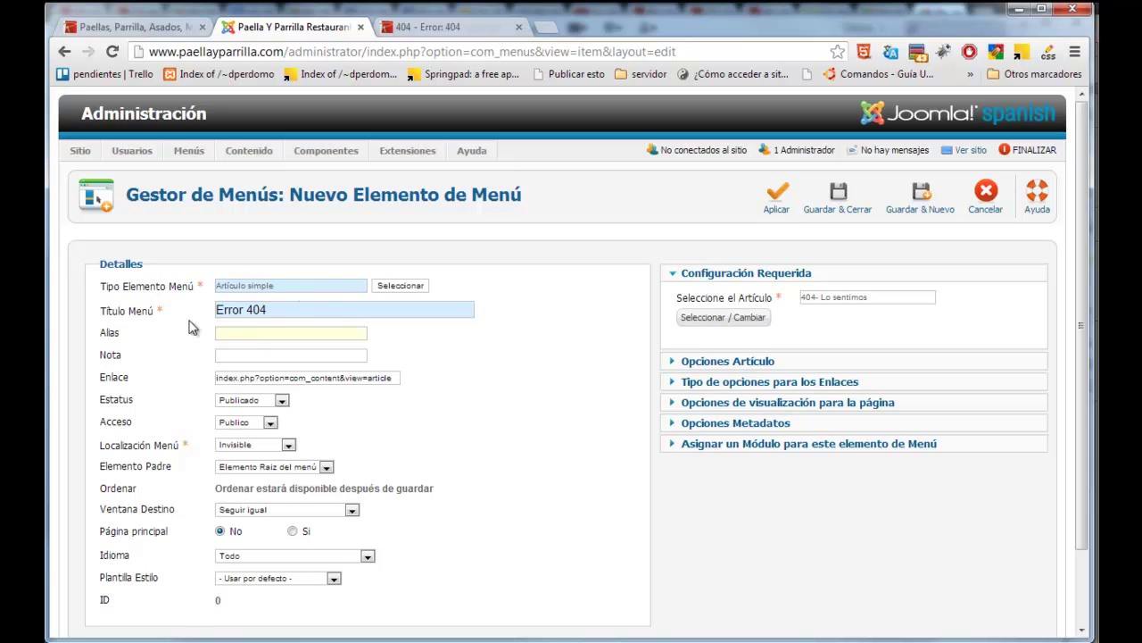
# Step: Open the Paellas page on the public site and examine the alias part of its URL
pyautogui.click(136, 29)
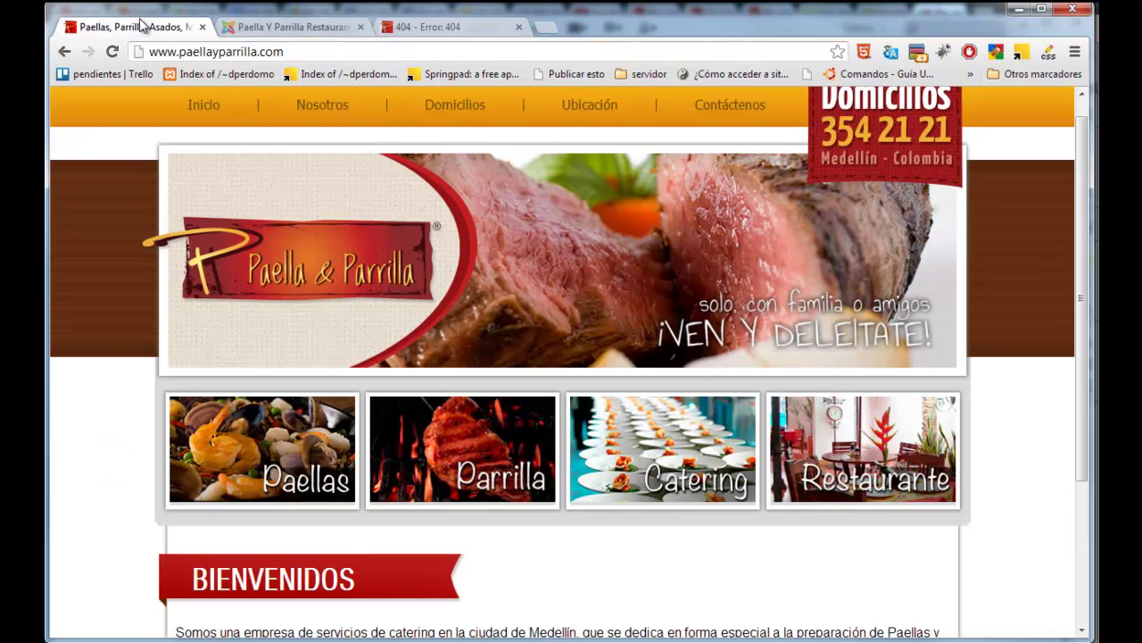
pyautogui.click(334, 471)
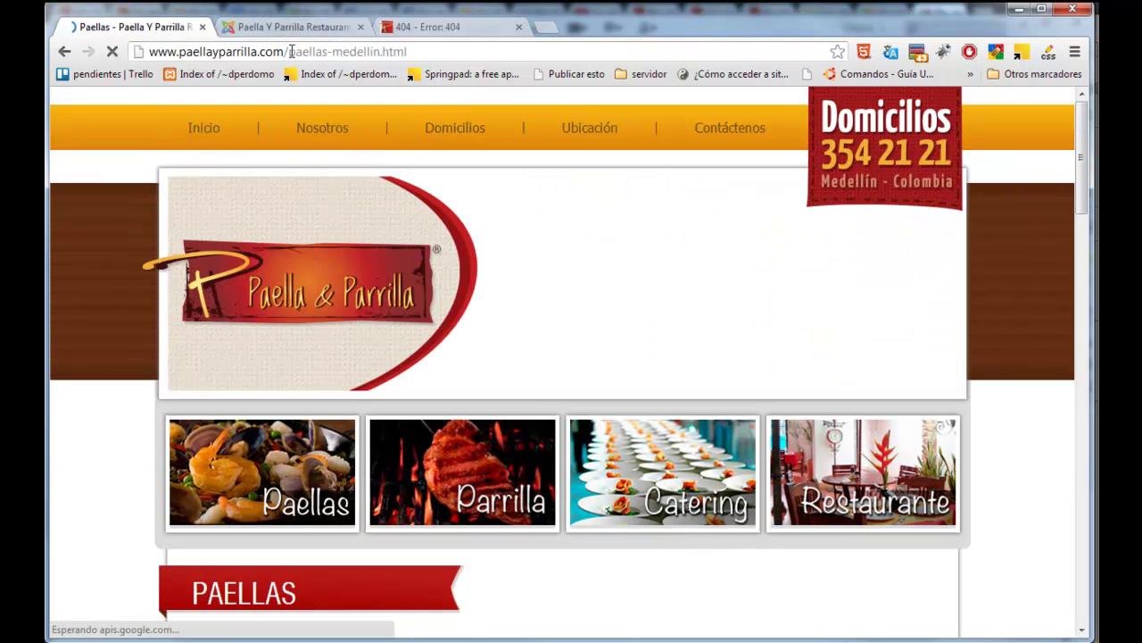
pyautogui.moveTo(288, 52); pyautogui.dragTo(385, 51)
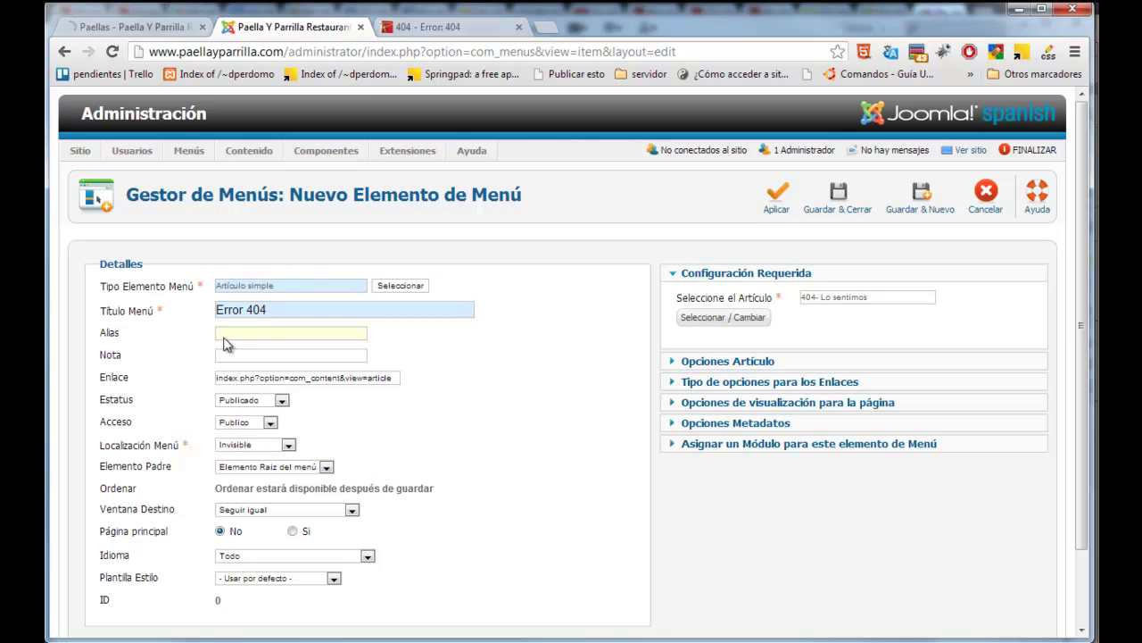
# Step: Set the menu item's alias to "404-articulo-no-encontrado" and save the item without closing it
pyautogui.click(267, 335)
pyautogui.write('404-articulo-no-encontrado')
pyautogui.moveTo(337, 334); pyautogui.dragTo(232, 342)
pyautogui.click(773, 204)
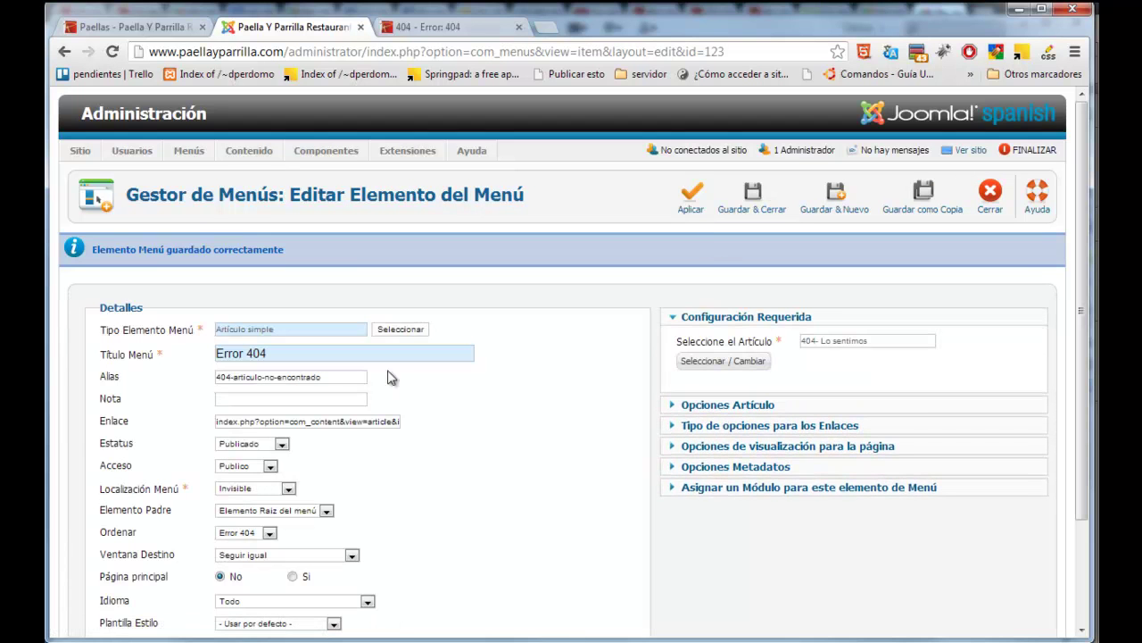
pyautogui.moveTo(346, 376); pyautogui.dragTo(203, 384)
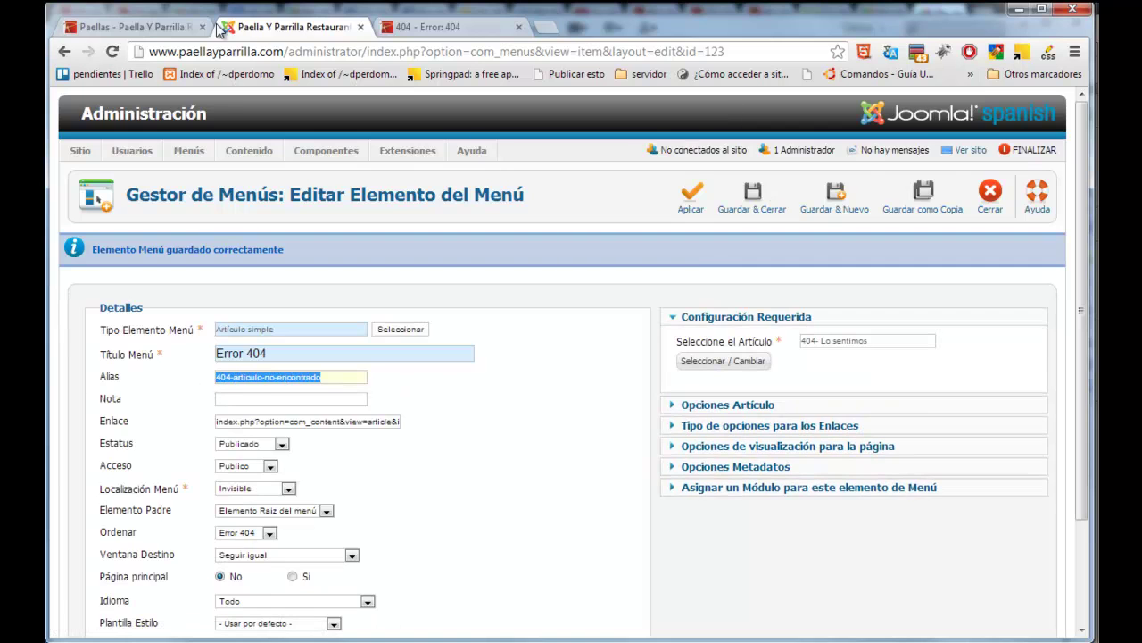
pyautogui.click(162, 29)
pyautogui.click(359, 51)
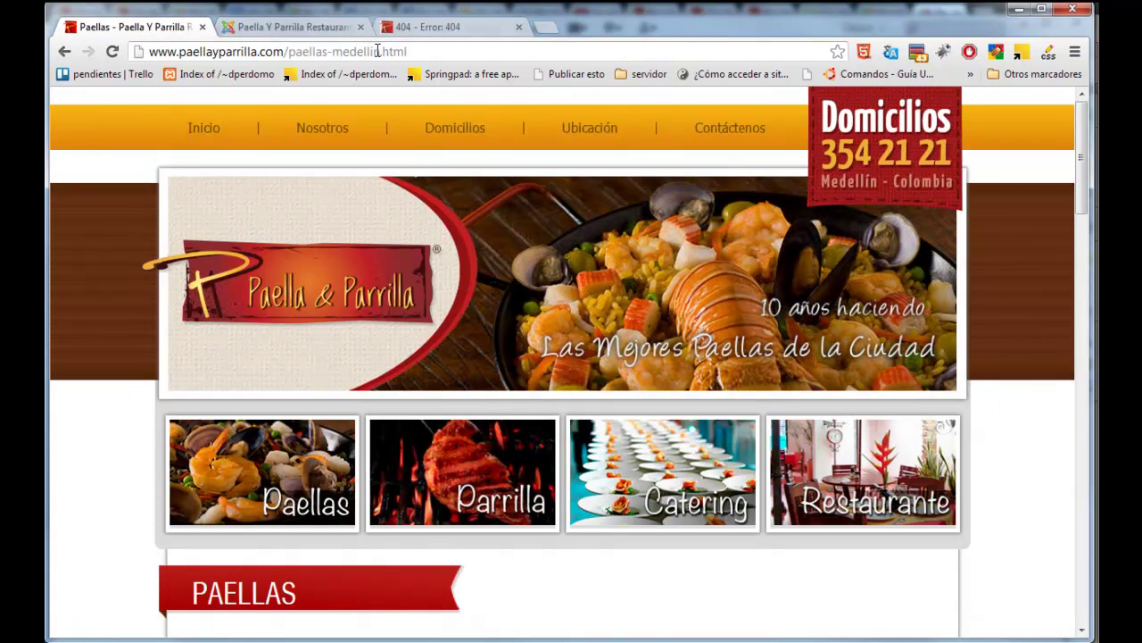
pyautogui.moveTo(380, 51); pyautogui.dragTo(290, 59)
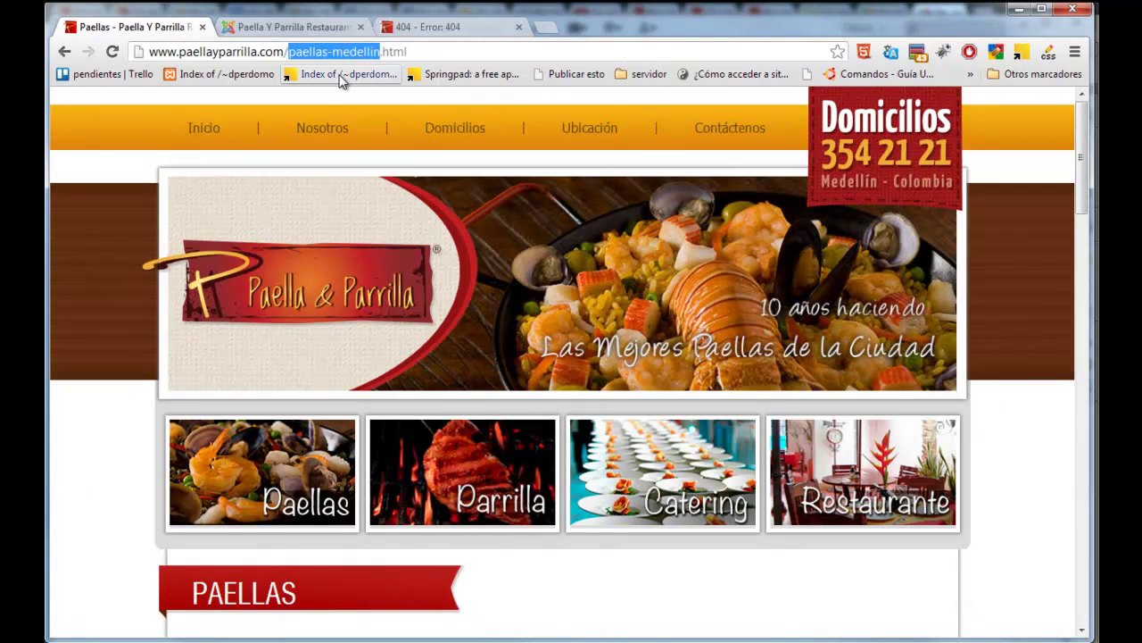
pyautogui.write('404-articulo-no-encontrado')
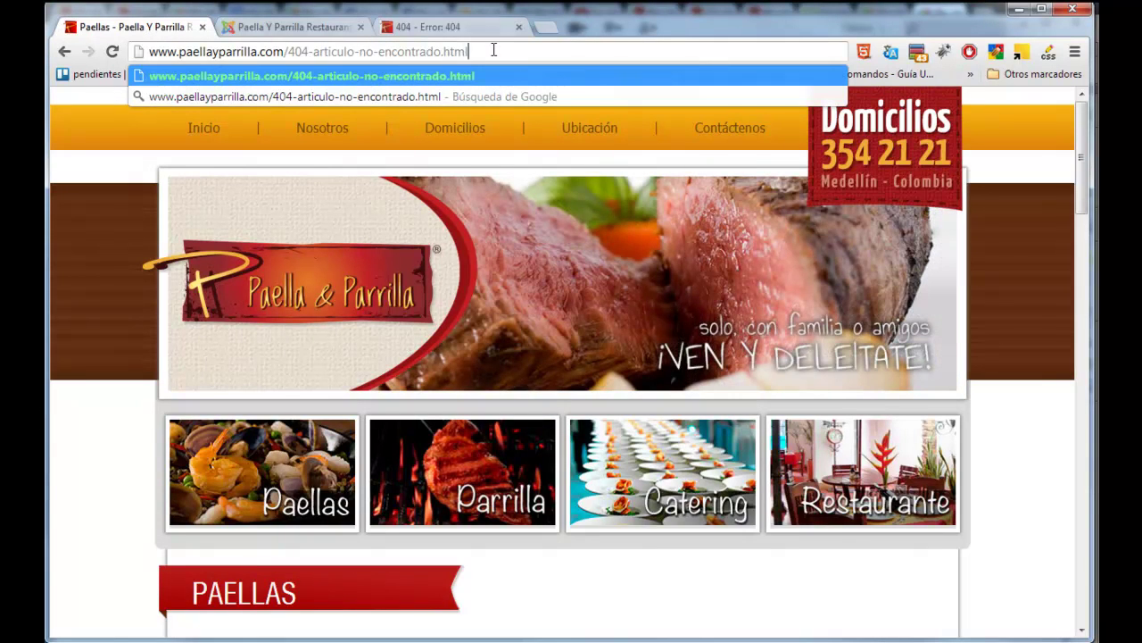
pyautogui.press('Return')
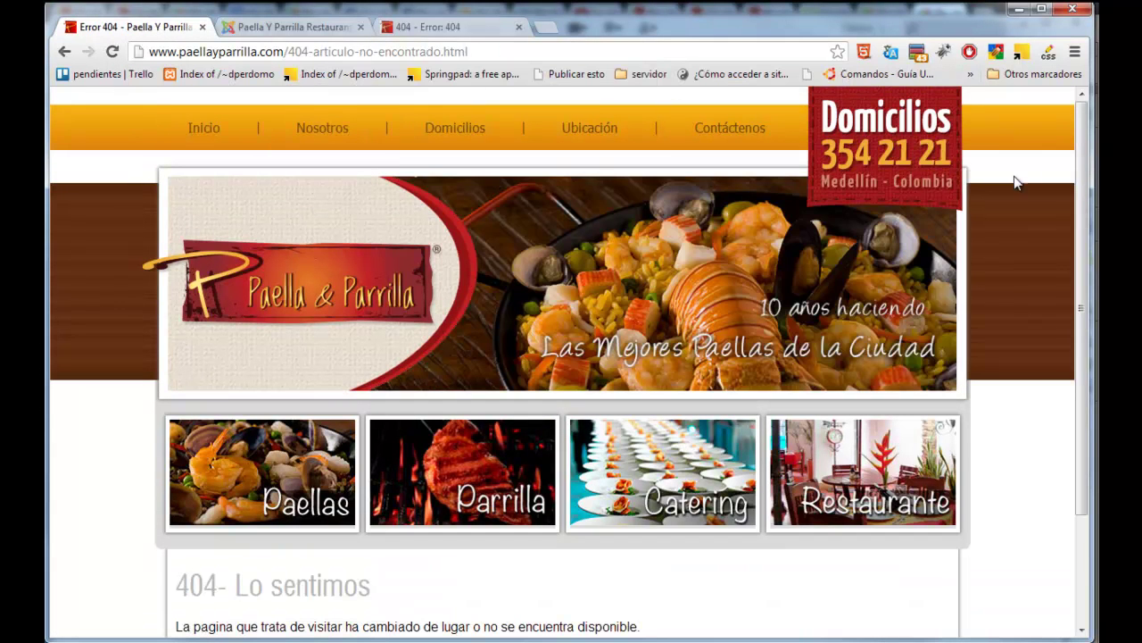
# Step: Examine the message text on the custom 404 page and the path part of its URL
pyautogui.moveTo(1075, 180); pyautogui.dragTo(1079, 329)
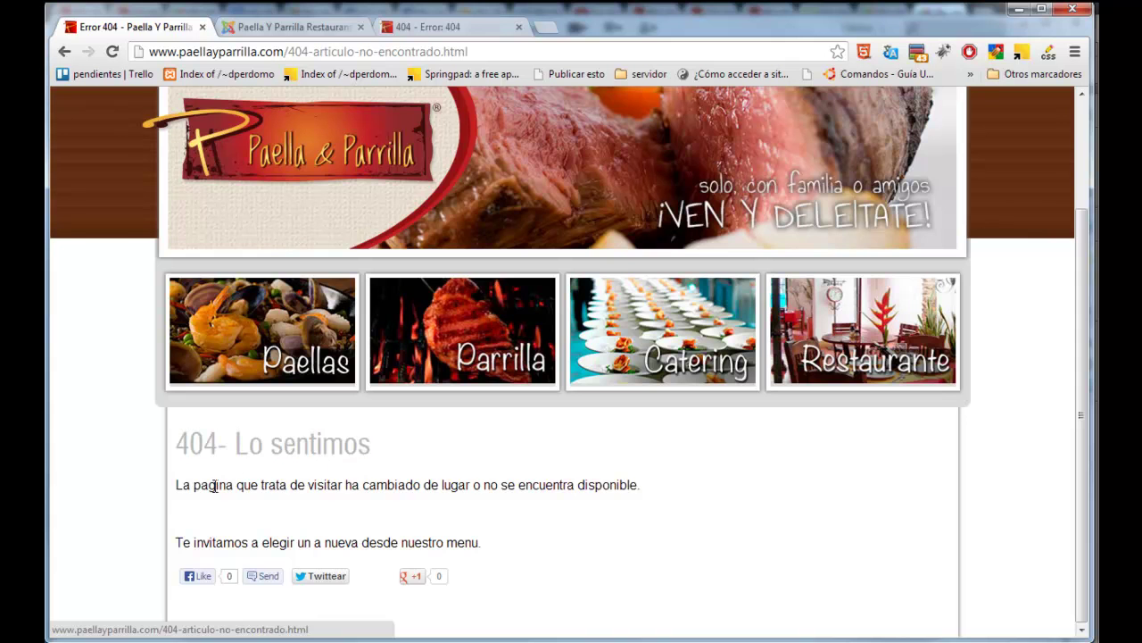
pyautogui.moveTo(182, 487); pyautogui.dragTo(389, 506)
pyautogui.moveTo(525, 513); pyautogui.dragTo(551, 540)
pyautogui.click(551, 540)
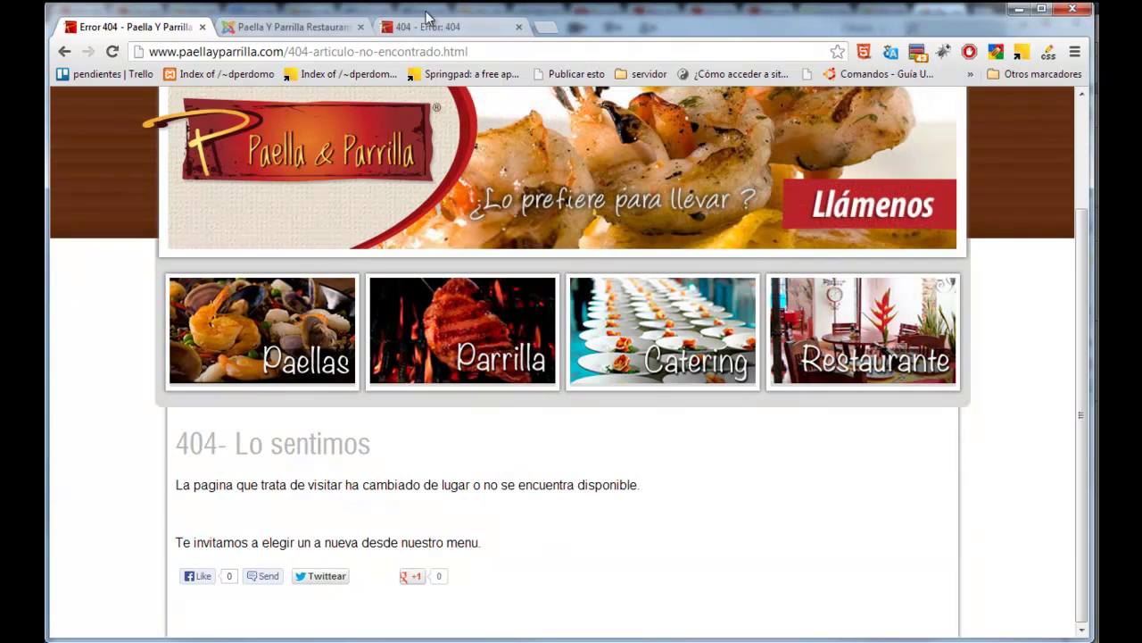
pyautogui.scroll(1, 1071, 293)
pyautogui.scroll(3, 1067, 268)
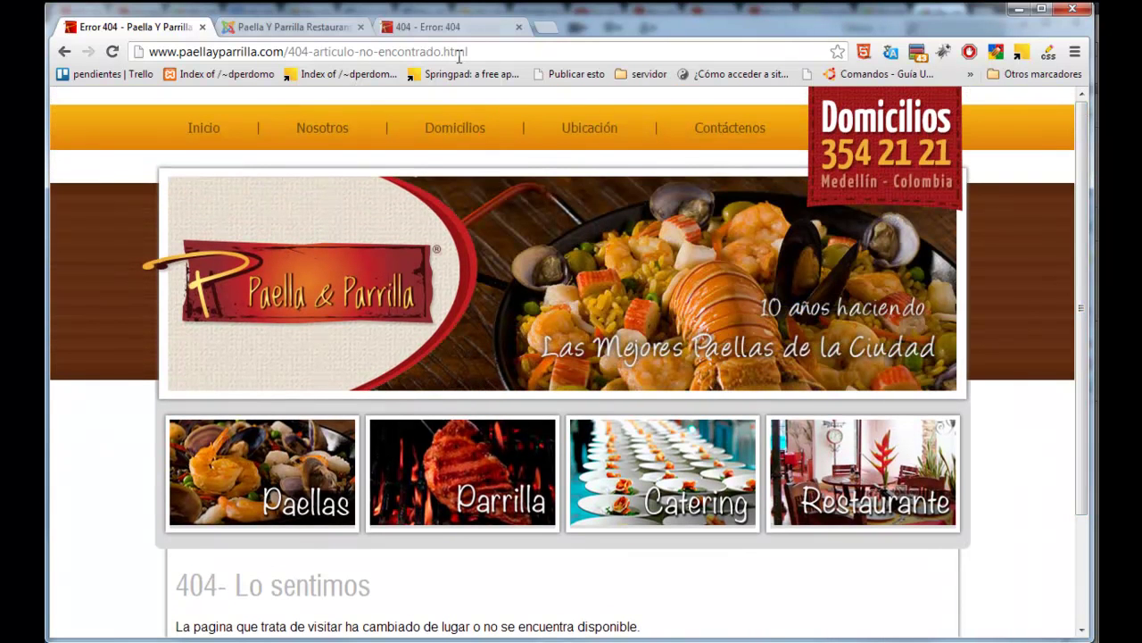
pyautogui.moveTo(468, 51); pyautogui.dragTo(292, 52)
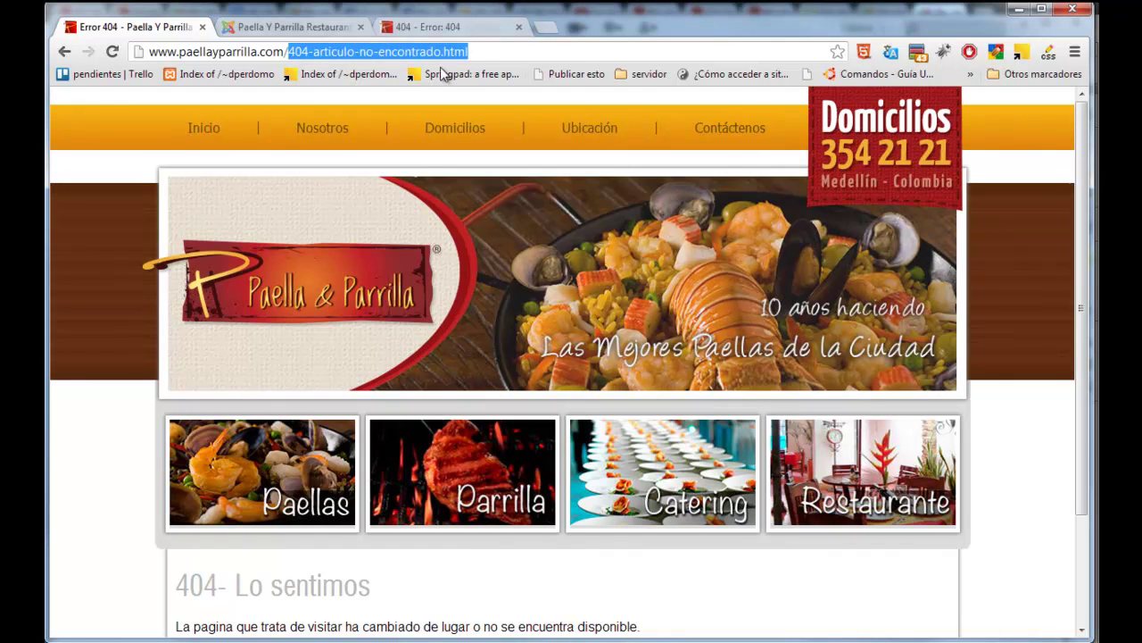
# Step: Reload the default error page at p/ubicacion.html and compare it with the custom 404 page's layout and message
pyautogui.click(429, 27)
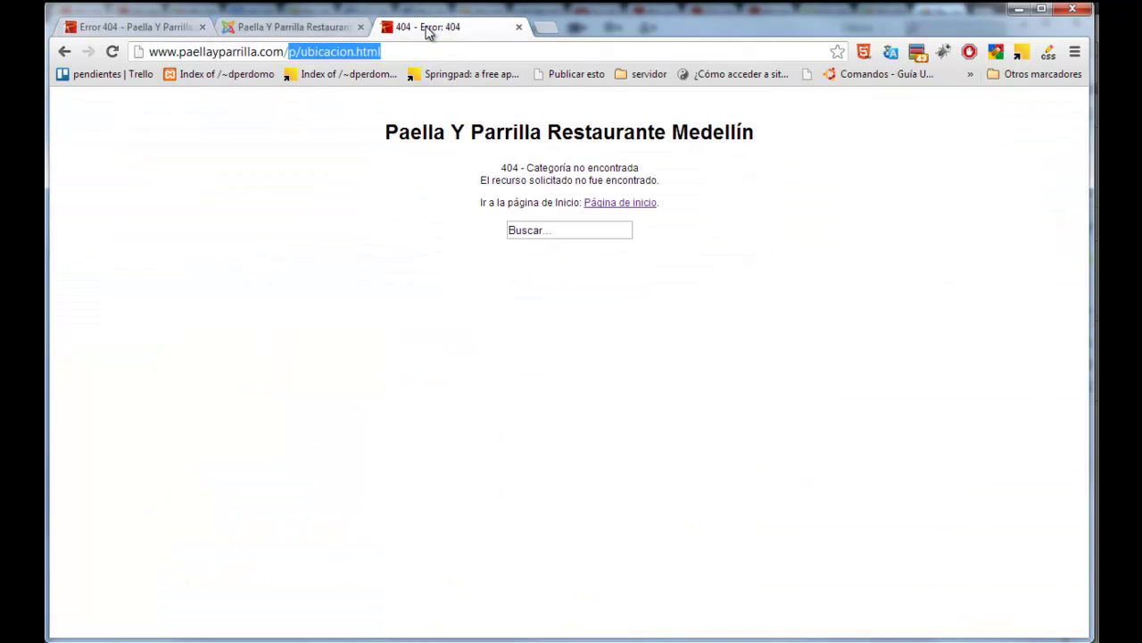
pyautogui.click(114, 54)
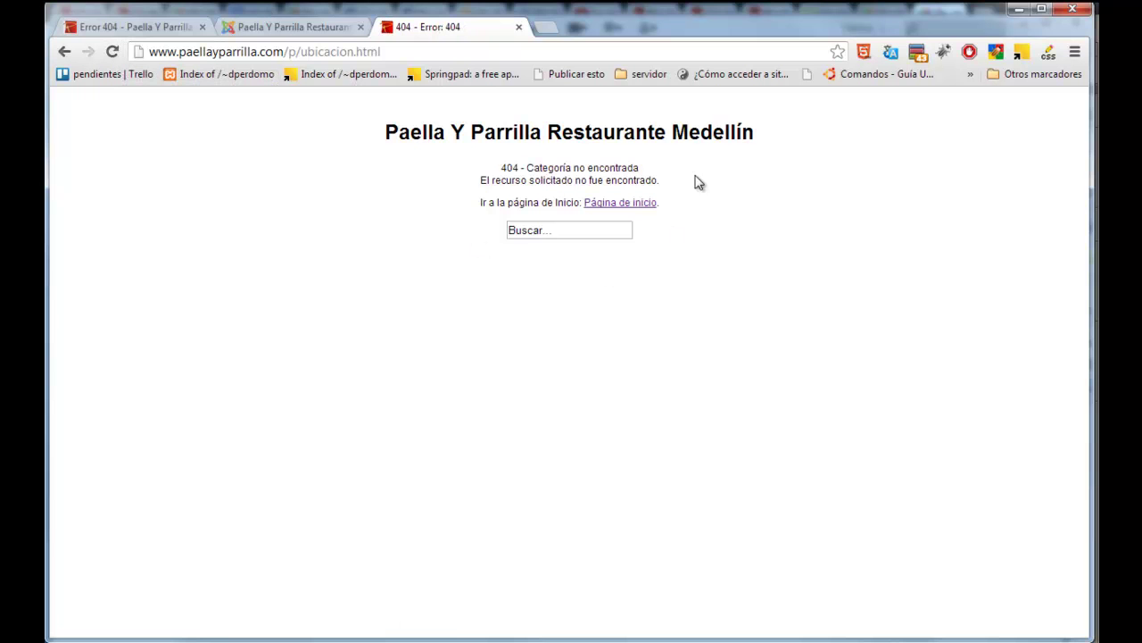
pyautogui.click(151, 30)
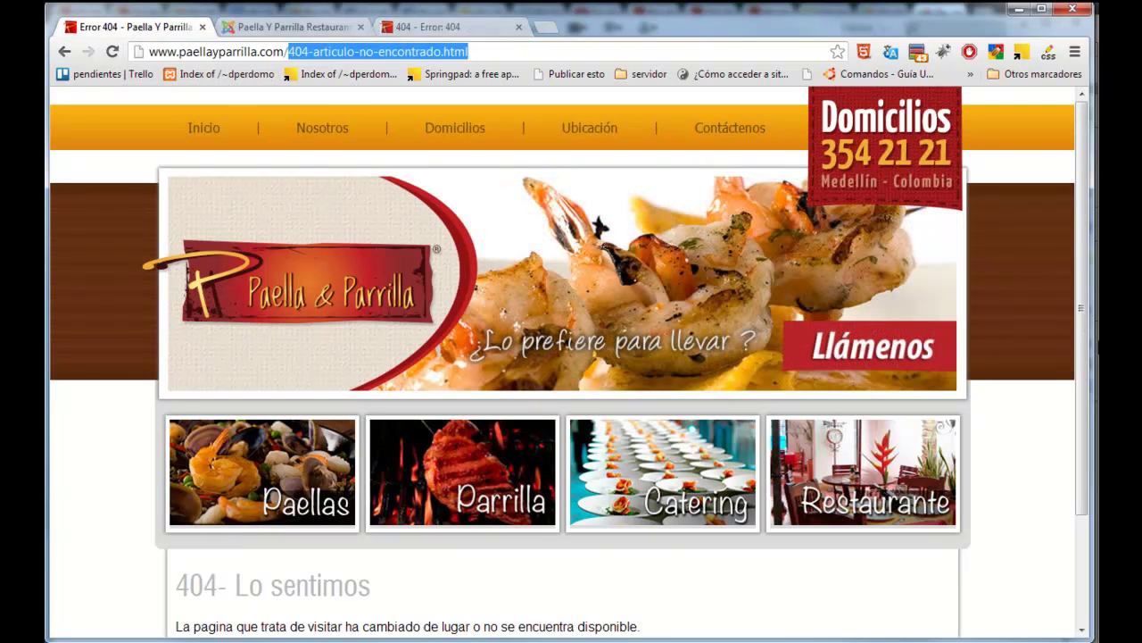
pyautogui.moveTo(1089, 325); pyautogui.dragTo(1076, 277)
pyautogui.scroll(-2, 1076, 278)
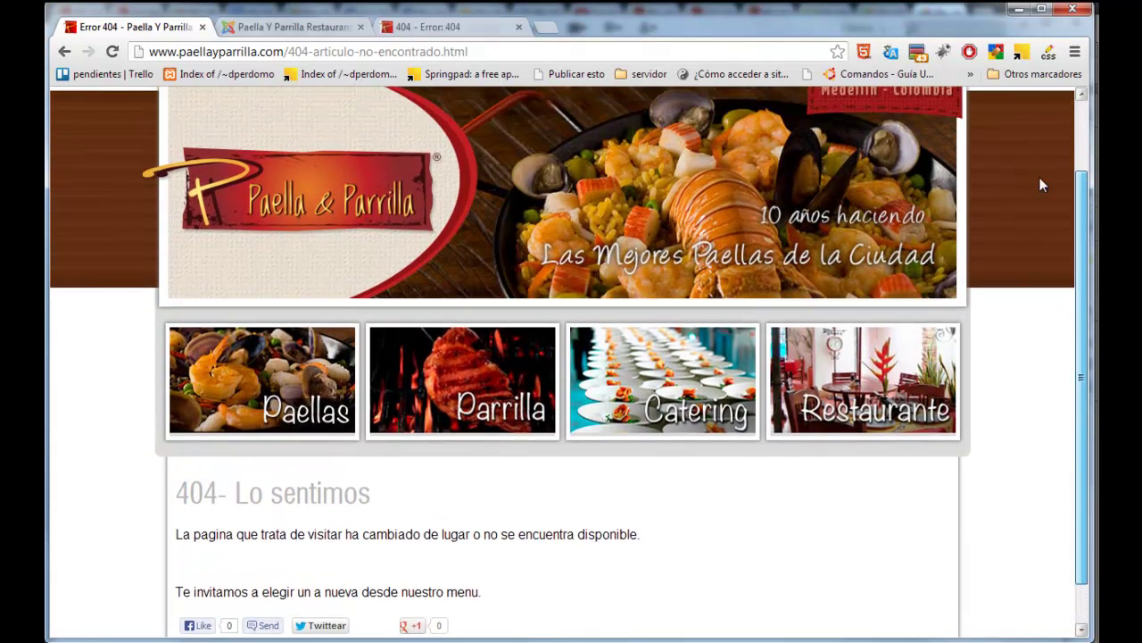
pyautogui.scroll(2, 1041, 184)
# Step: Compare the Error 404 menu item's alias in the Joomla administration with the custom 404 page's URL
pyautogui.click(297, 22)
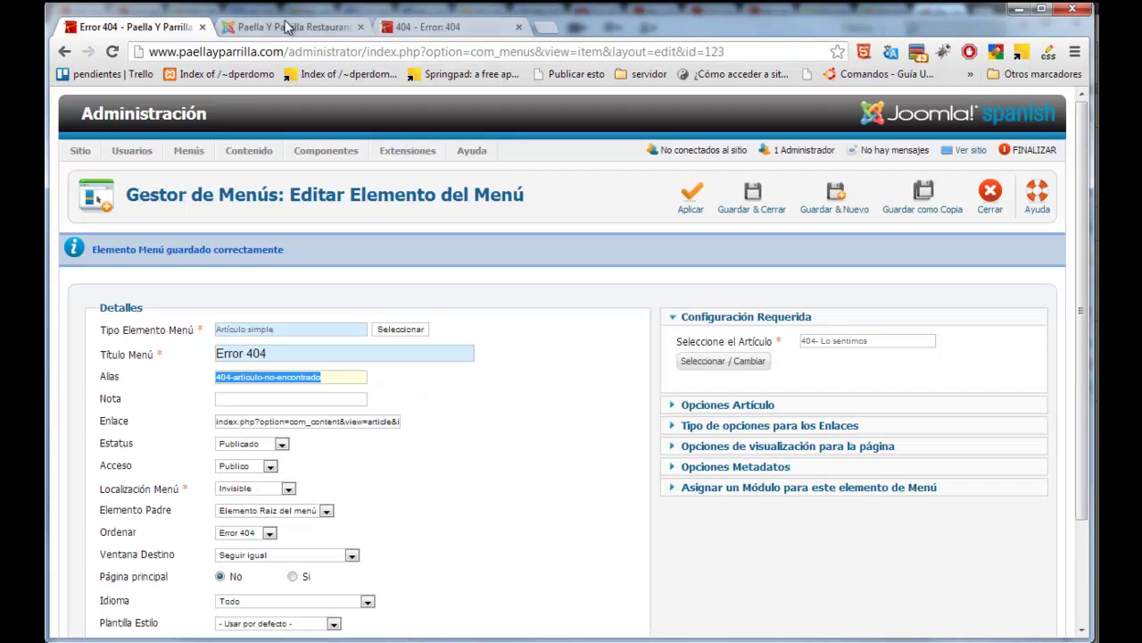
pyautogui.click(344, 378)
pyautogui.moveTo(344, 379); pyautogui.dragTo(218, 380)
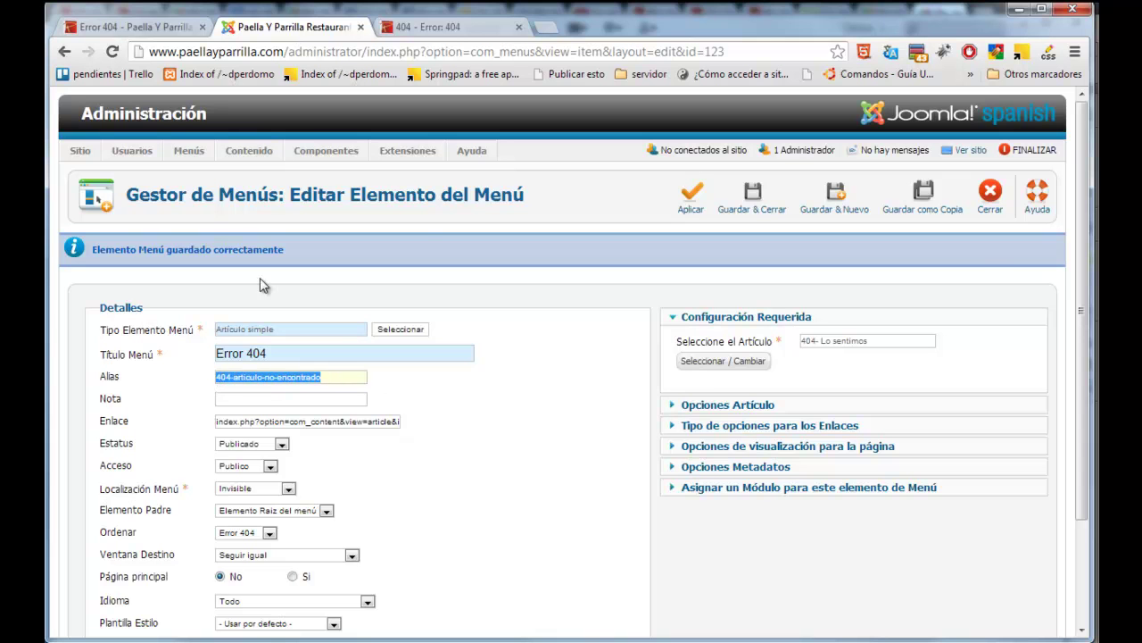
pyautogui.click(134, 27)
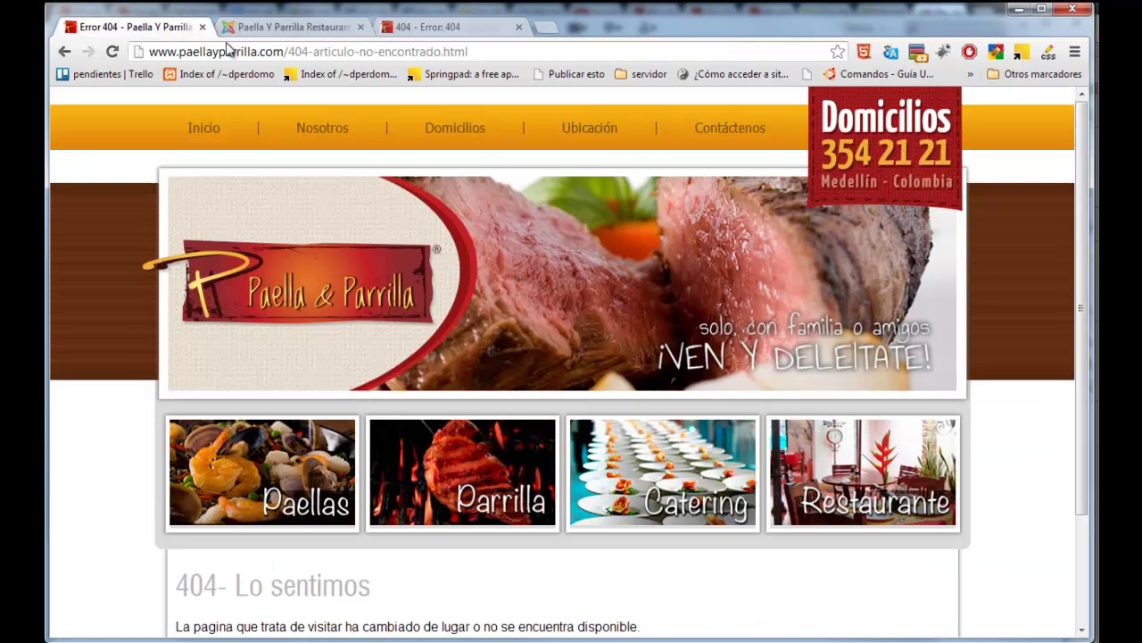
# Step: Extend the Error 404 menu item's alias to "404-articulo-no-encontrado en paella y parrilla" and save the item without closing it
pyautogui.click(298, 29)
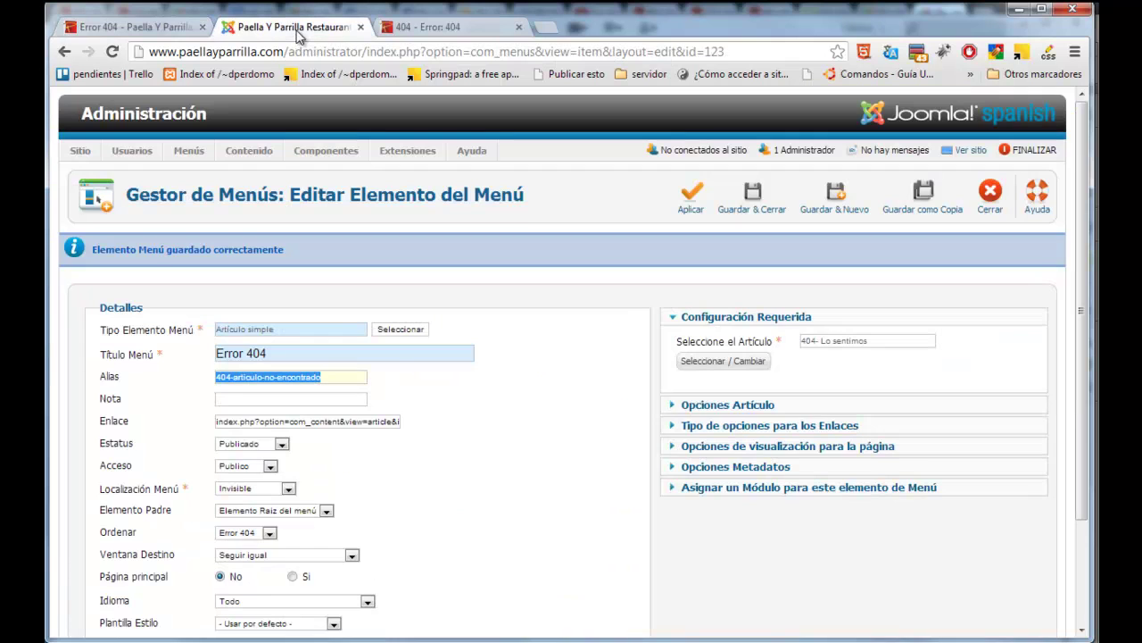
pyautogui.click(326, 378)
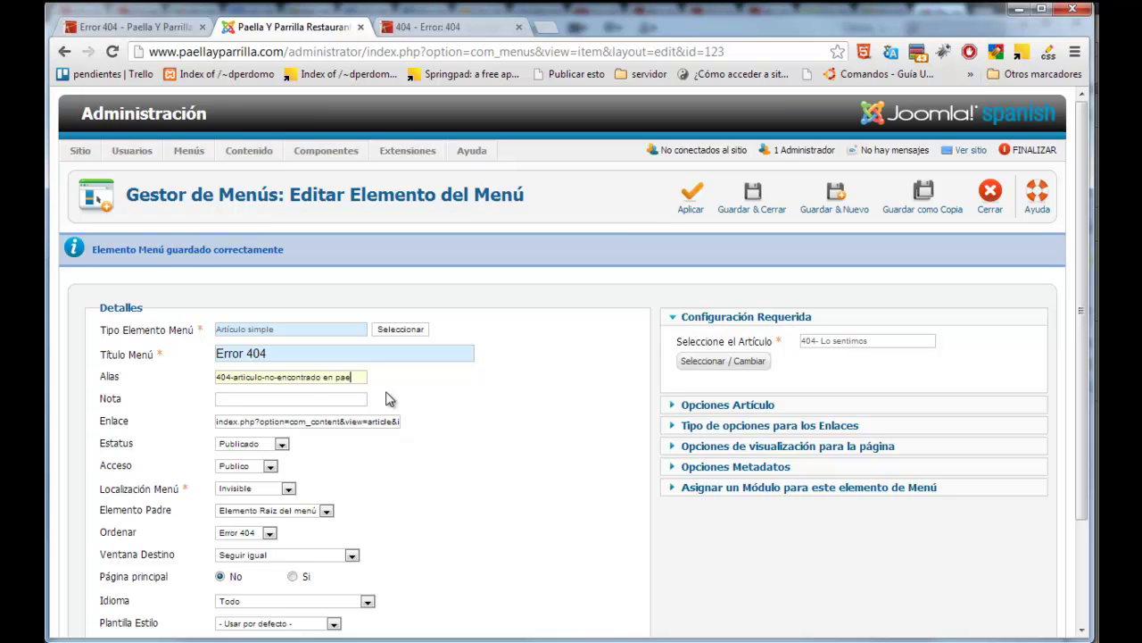
pyautogui.write('la y parrilla')
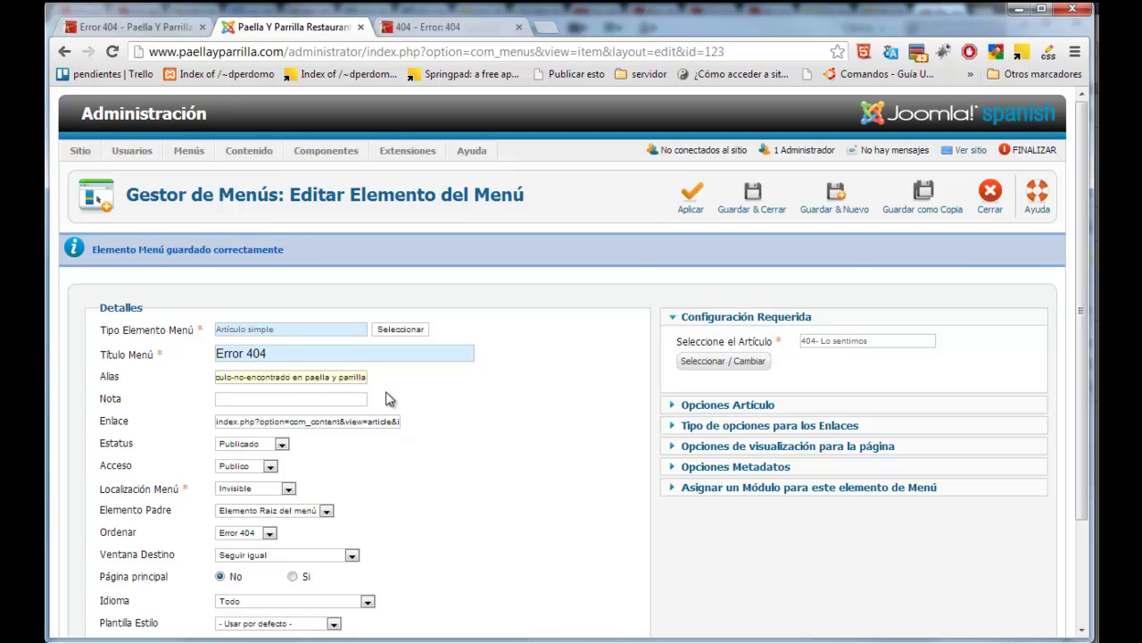
pyautogui.hotkey('ctrl', 'a')
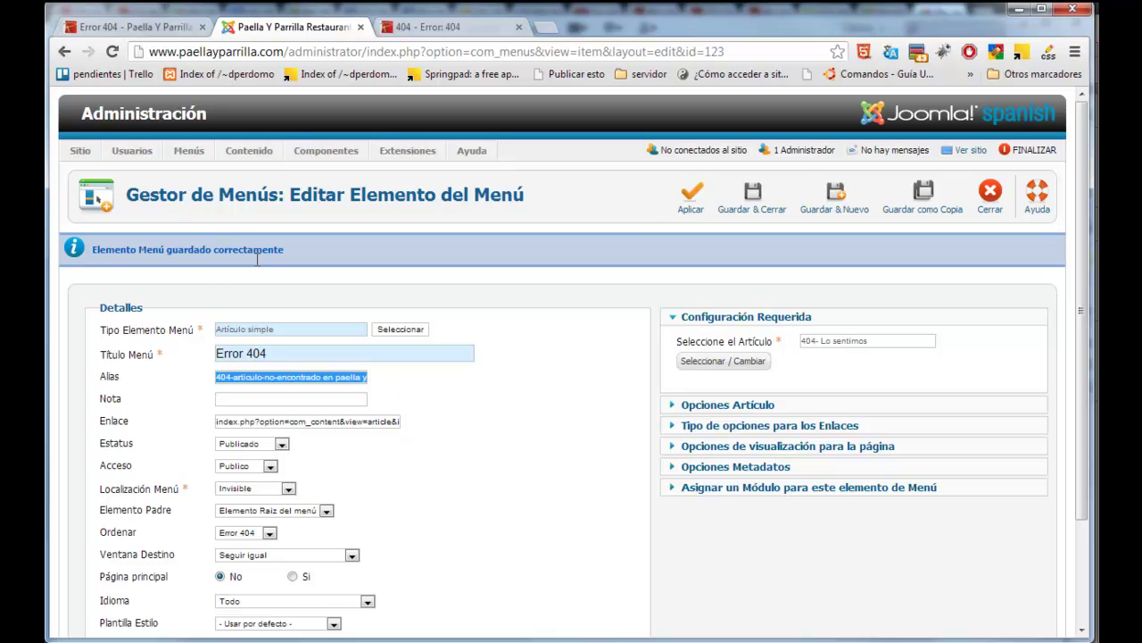
pyautogui.click(692, 209)
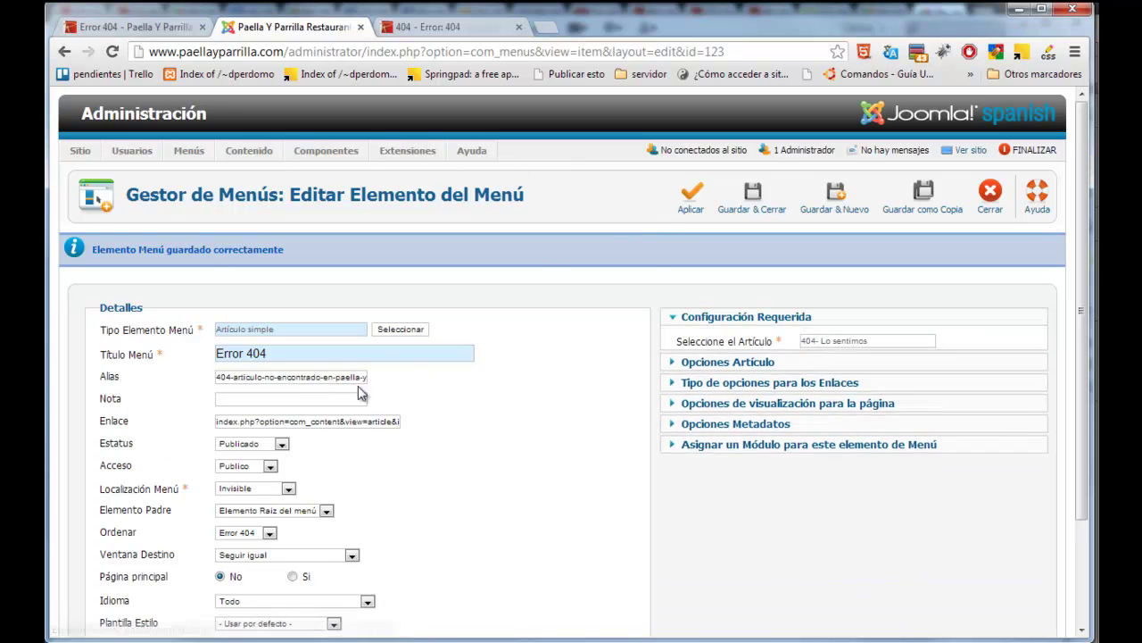
pyautogui.moveTo(350, 382); pyautogui.dragTo(443, 394)
pyautogui.click(442, 394)
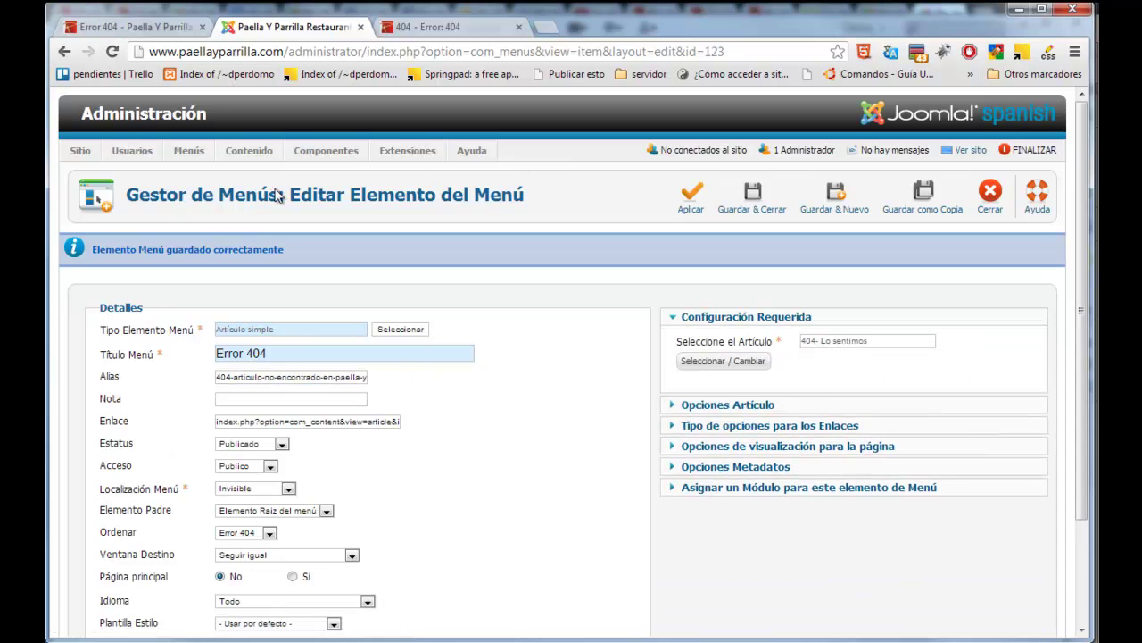
# Step: Reload the old 404 URL and try replacing its alias part with "404-articulo-no-encontrado en paella y parrilla", spaces included
pyautogui.click(134, 29)
pyautogui.click(112, 51)
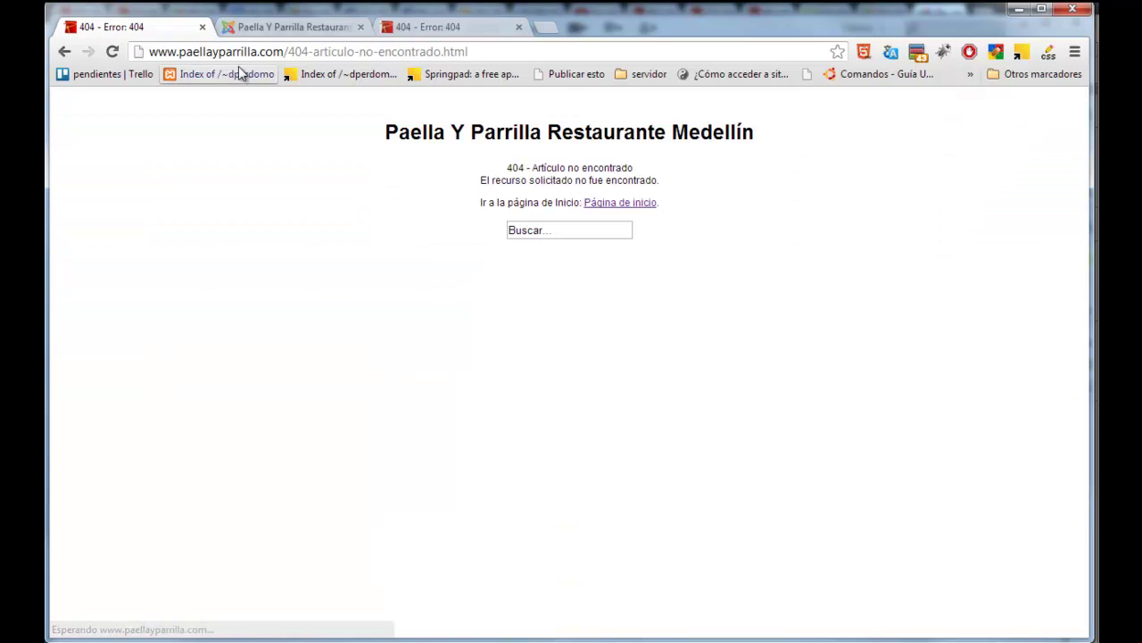
pyautogui.moveTo(440, 50); pyautogui.dragTo(290, 53)
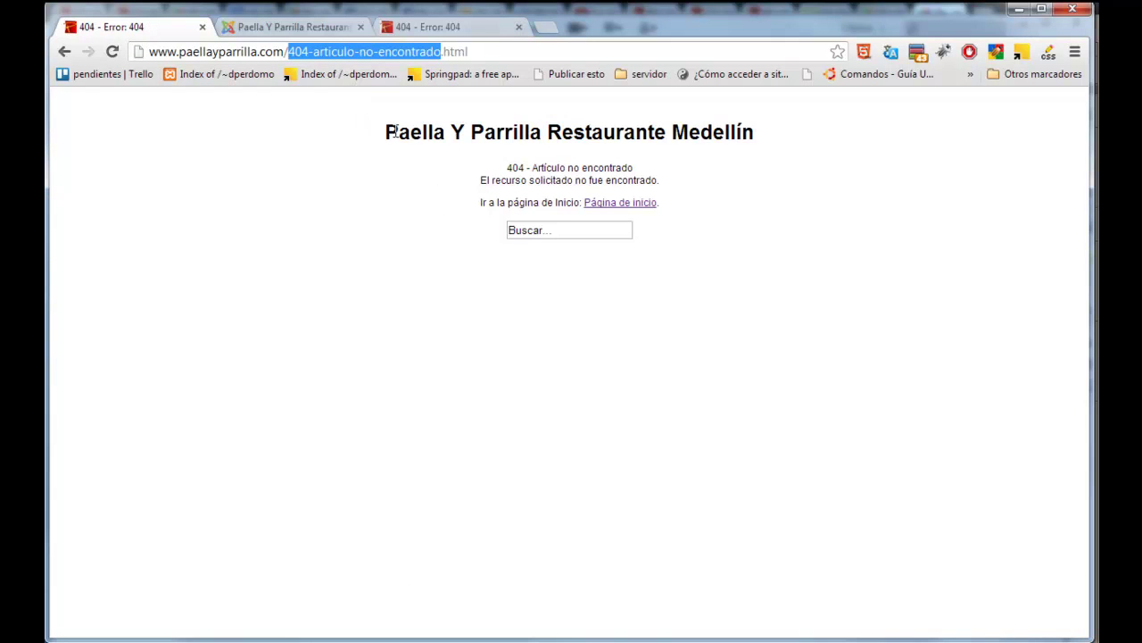
pyautogui.write('404-articulo-no-encontrado en paella y parrilla')
pyautogui.press('Return')
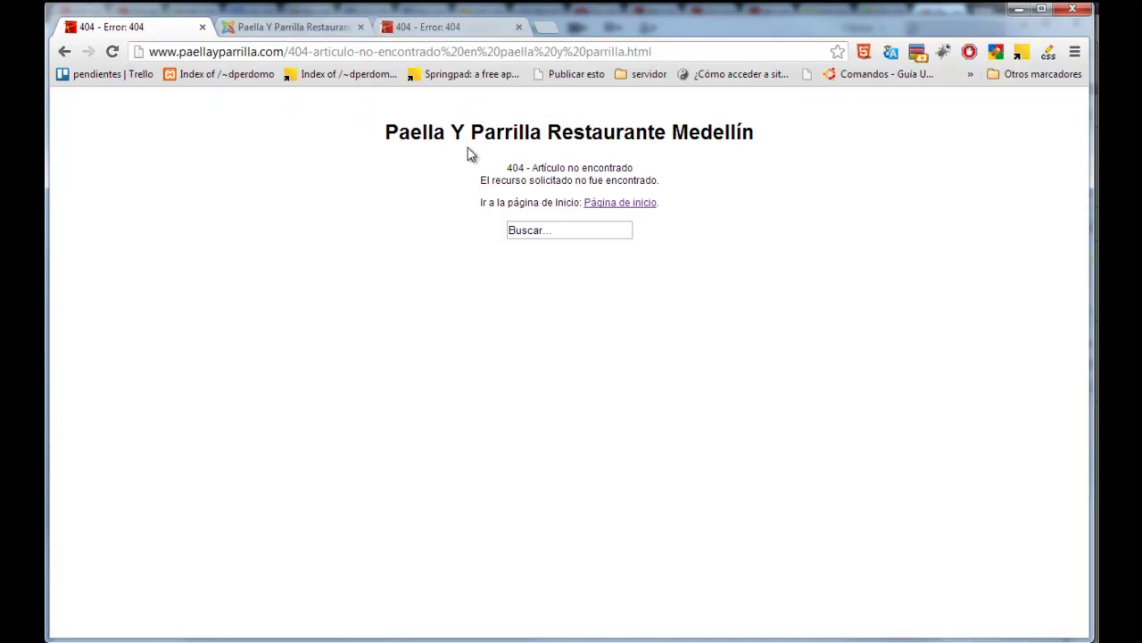
pyautogui.click(300, 32)
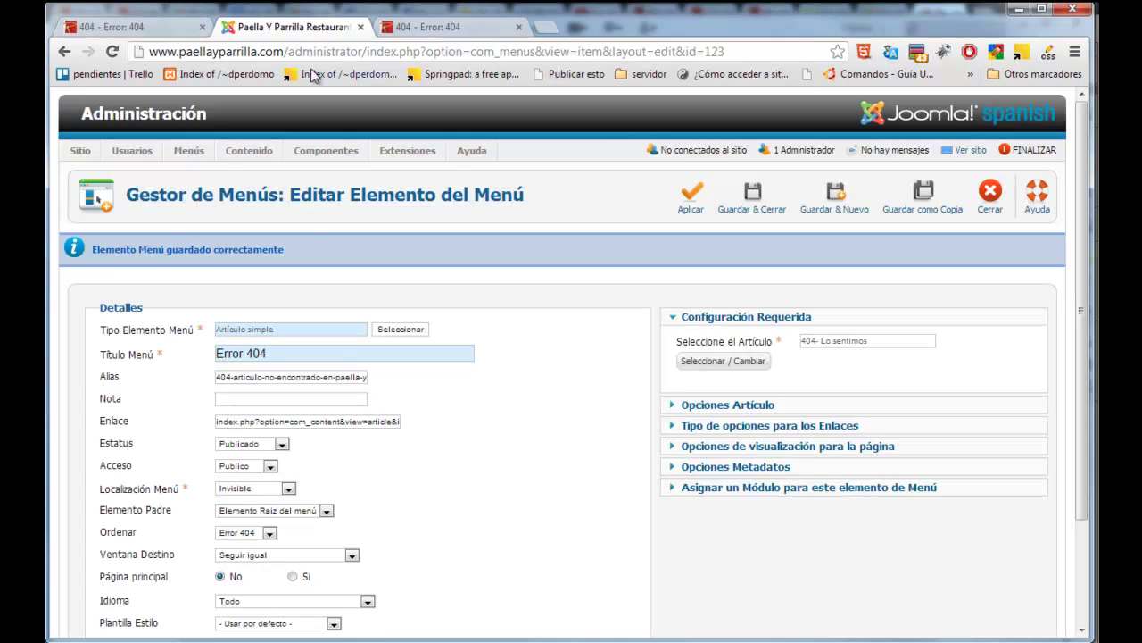
pyautogui.tripleClick(350, 380)
pyautogui.hotkey('ctrl', 'c')
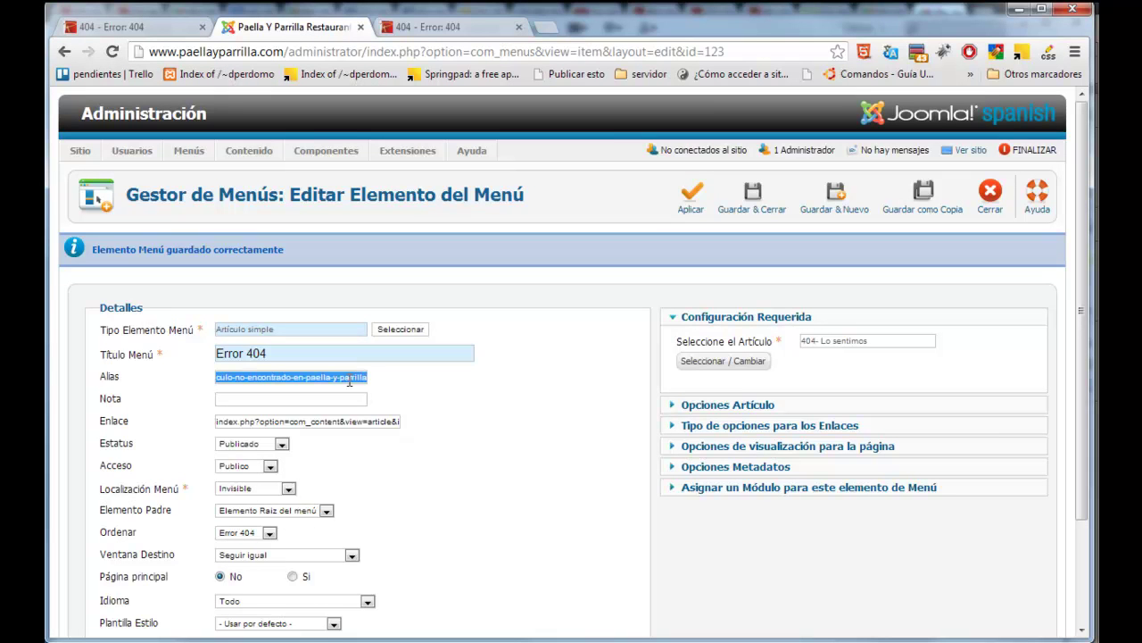
pyautogui.click(147, 28)
pyautogui.moveTo(624, 52); pyautogui.dragTo(296, 56)
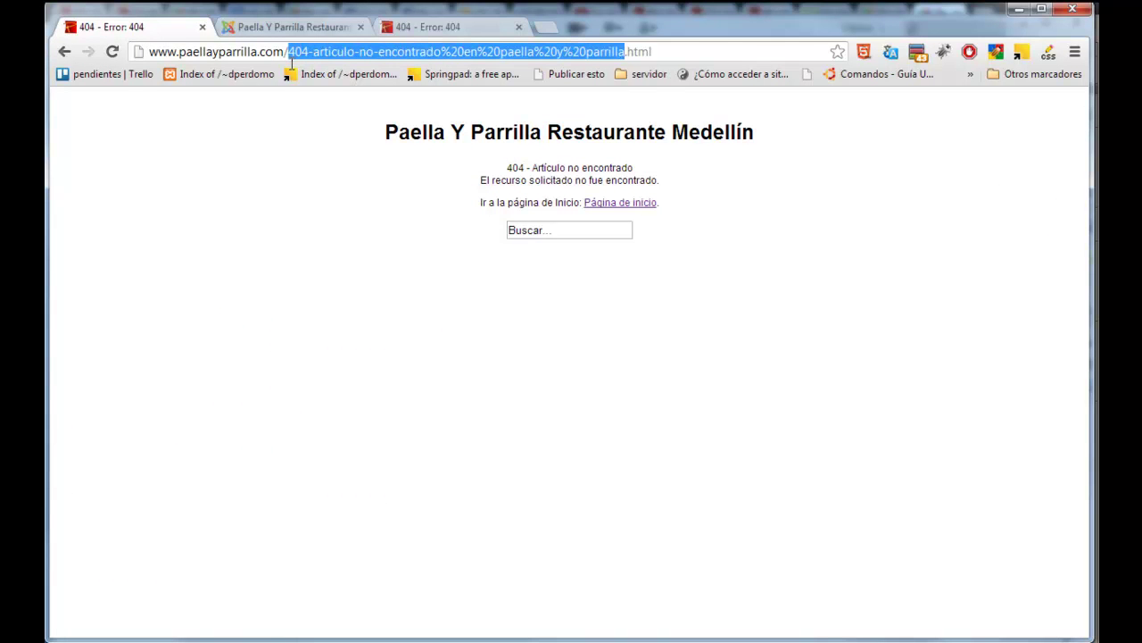
pyautogui.hotkey('ctrl', 'v')
pyautogui.press('Return')
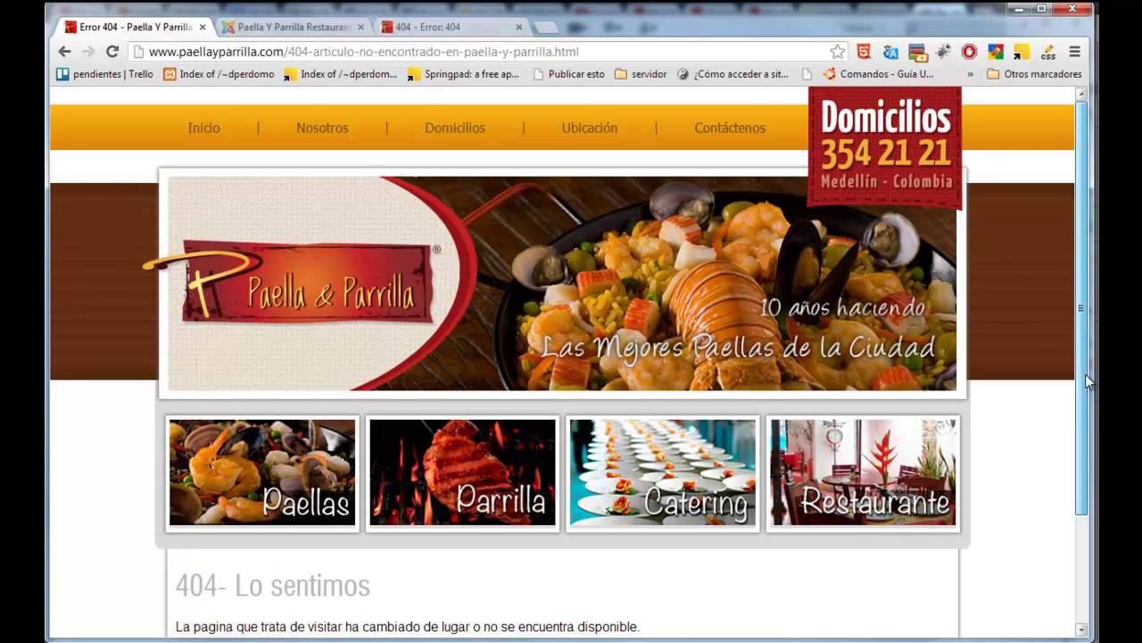
pyautogui.scroll(-3, 571, 357)
pyautogui.scroll(3, 572, 357)
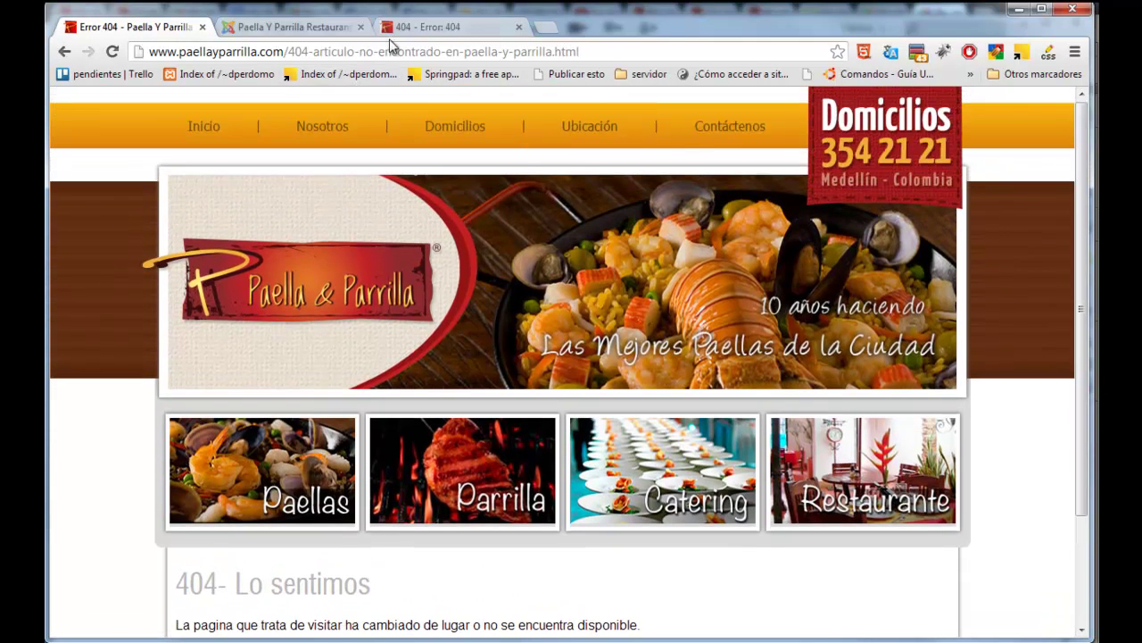
# Step: Switch to Dreamweaver and open error.php from the templates/paellayparrilla folder of the Paella y PArrilla site
pyautogui.click(407, 28)
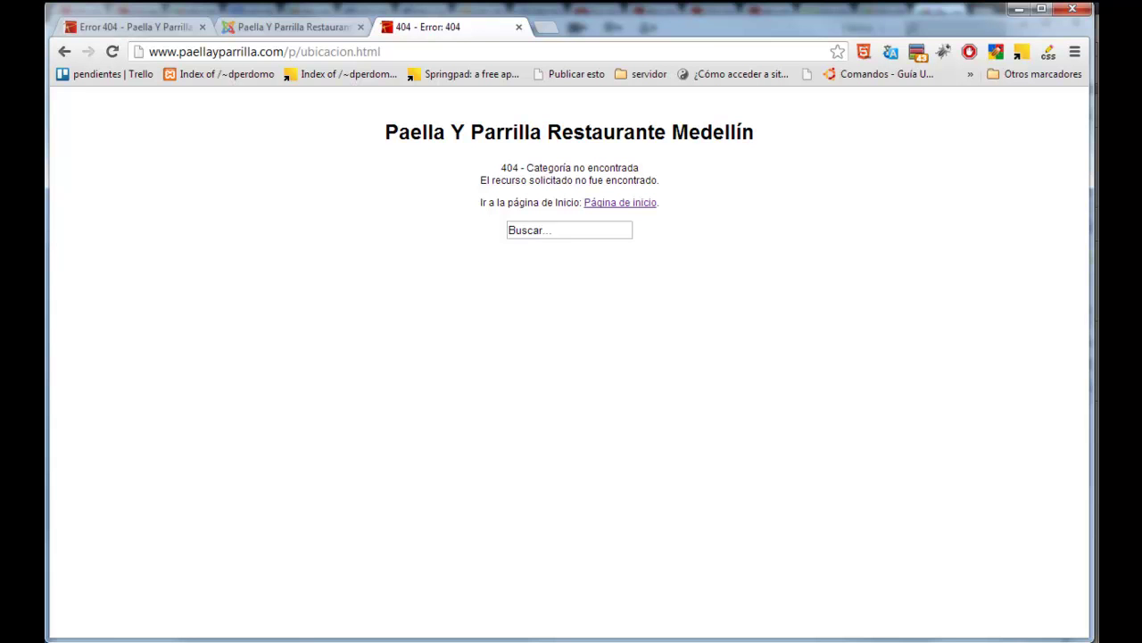
pyautogui.hotkey('alt', 'Tab')
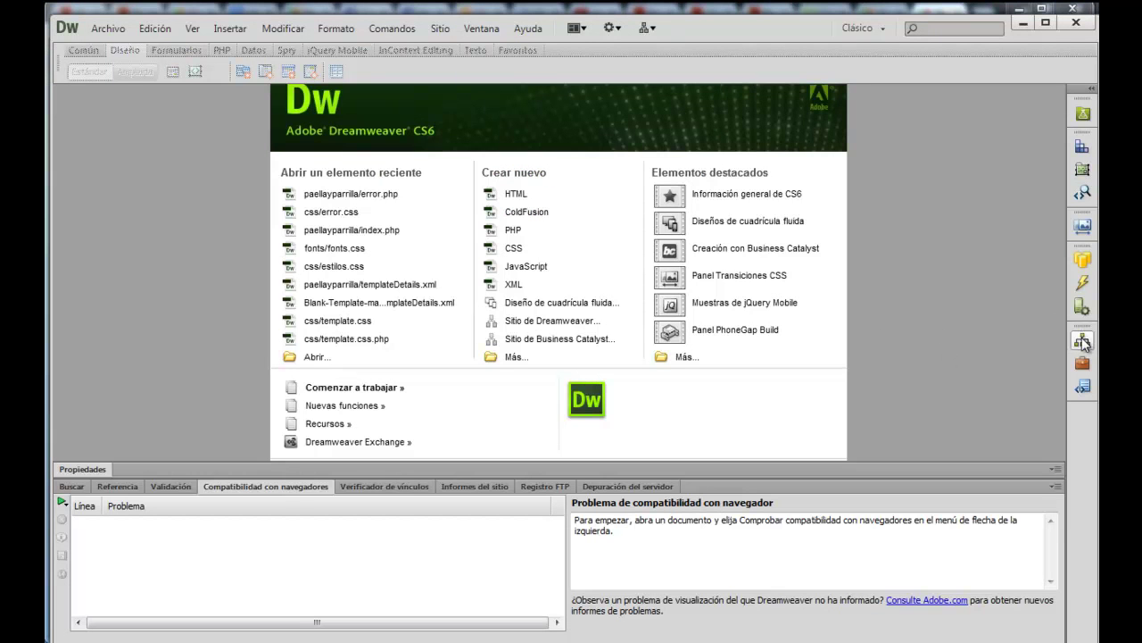
pyautogui.click(223, 487)
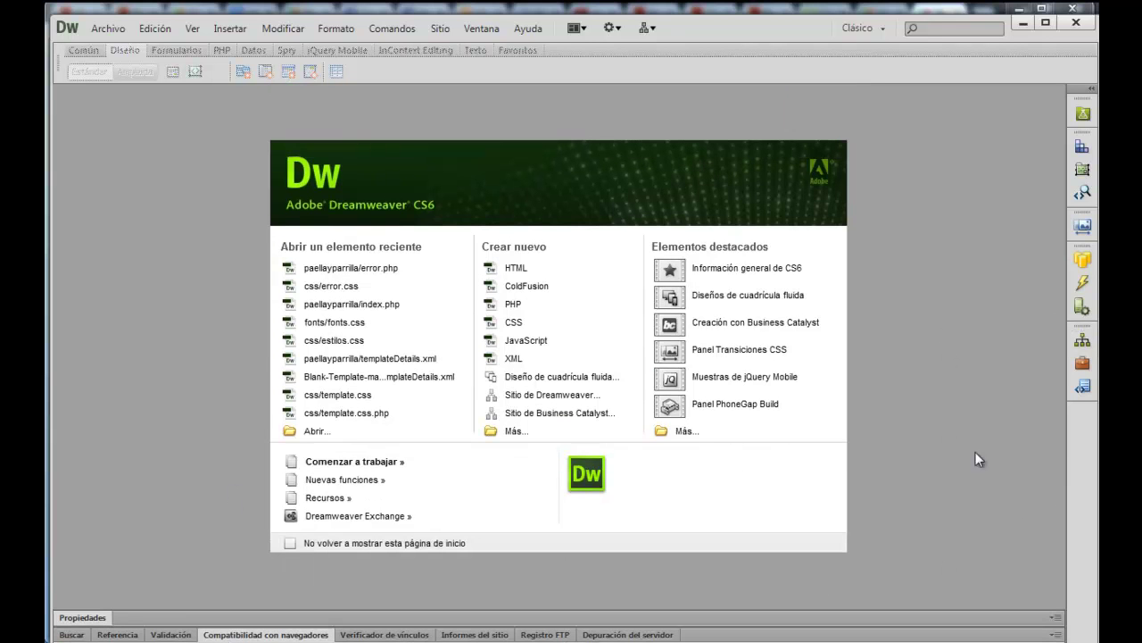
pyautogui.click(1080, 340)
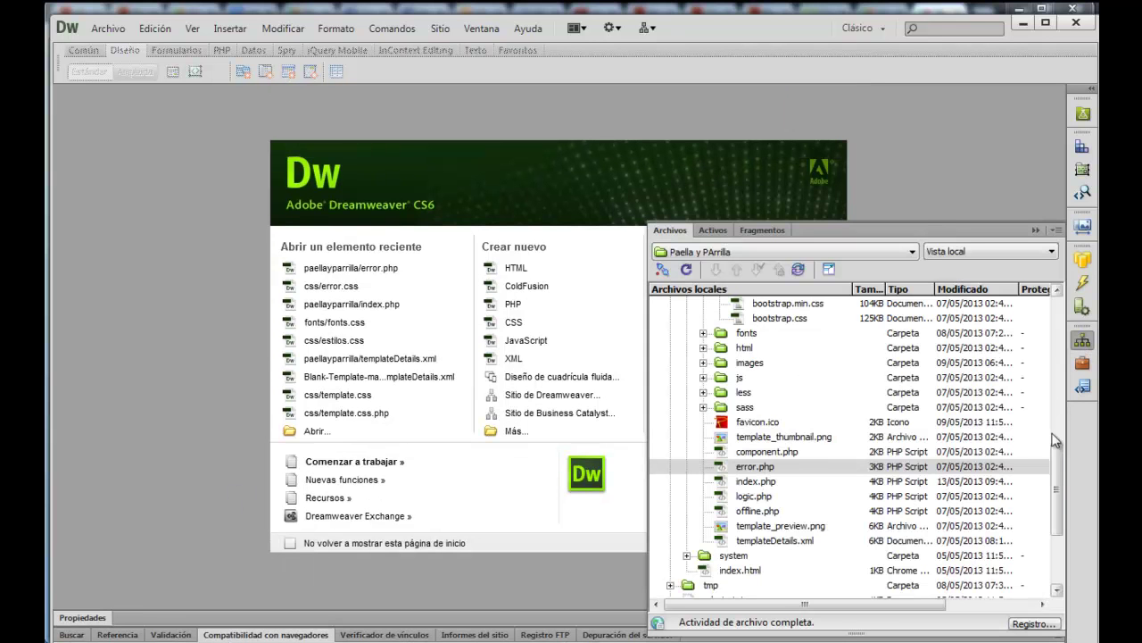
pyautogui.click(756, 470)
pyautogui.moveTo(1057, 489); pyautogui.dragTo(1039, 396)
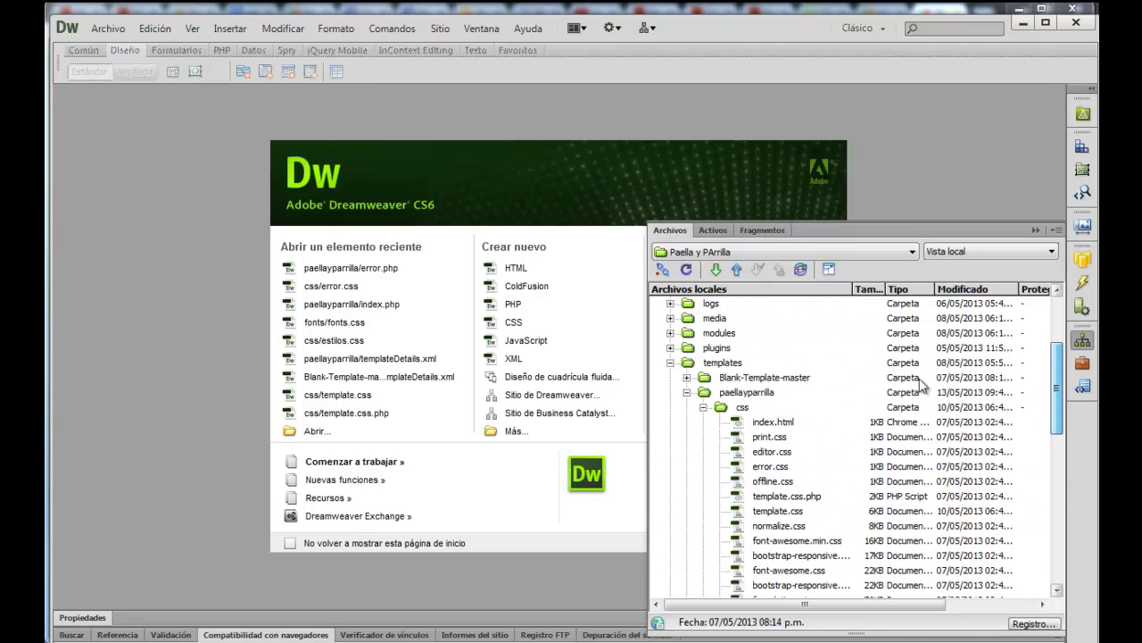
pyautogui.click(703, 407)
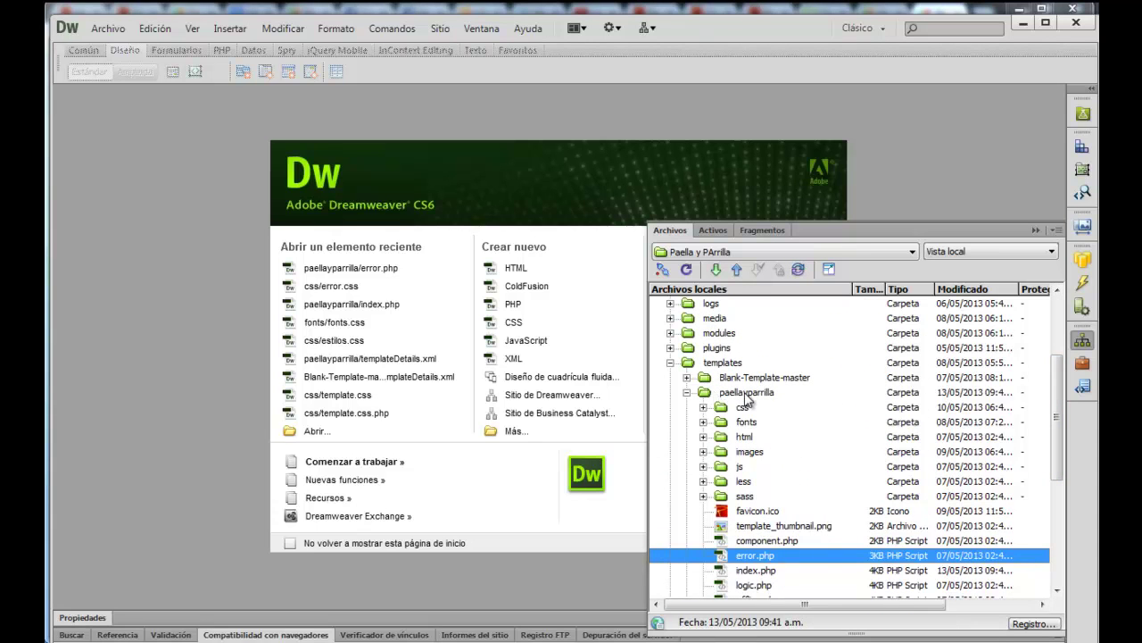
pyautogui.scroll(-2, 1057, 409)
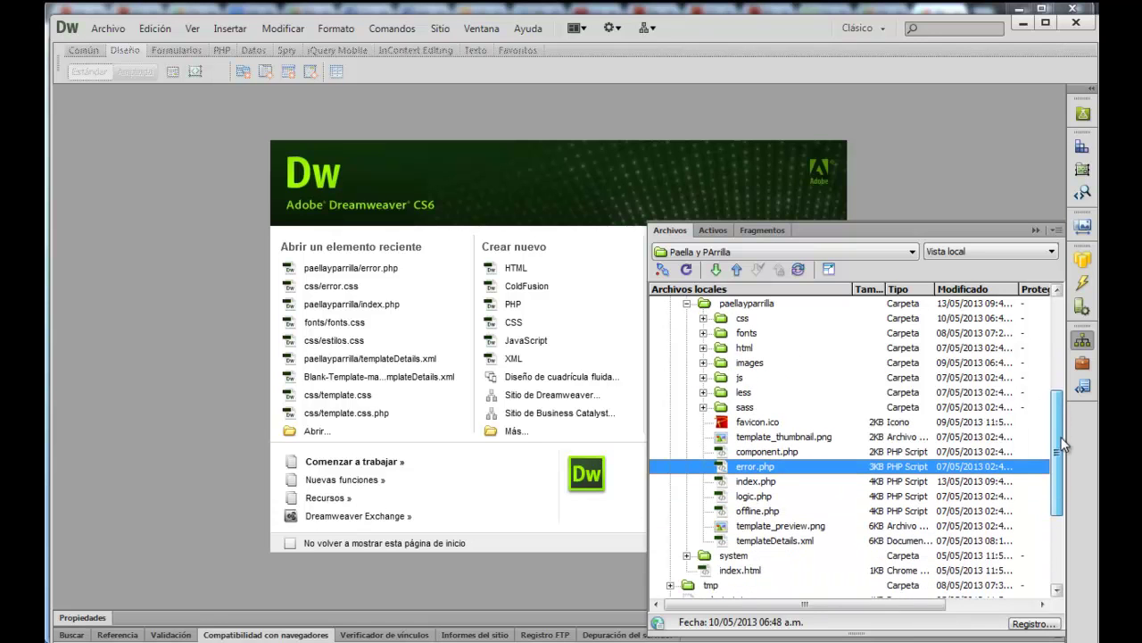
pyautogui.doubleClick(751, 471)
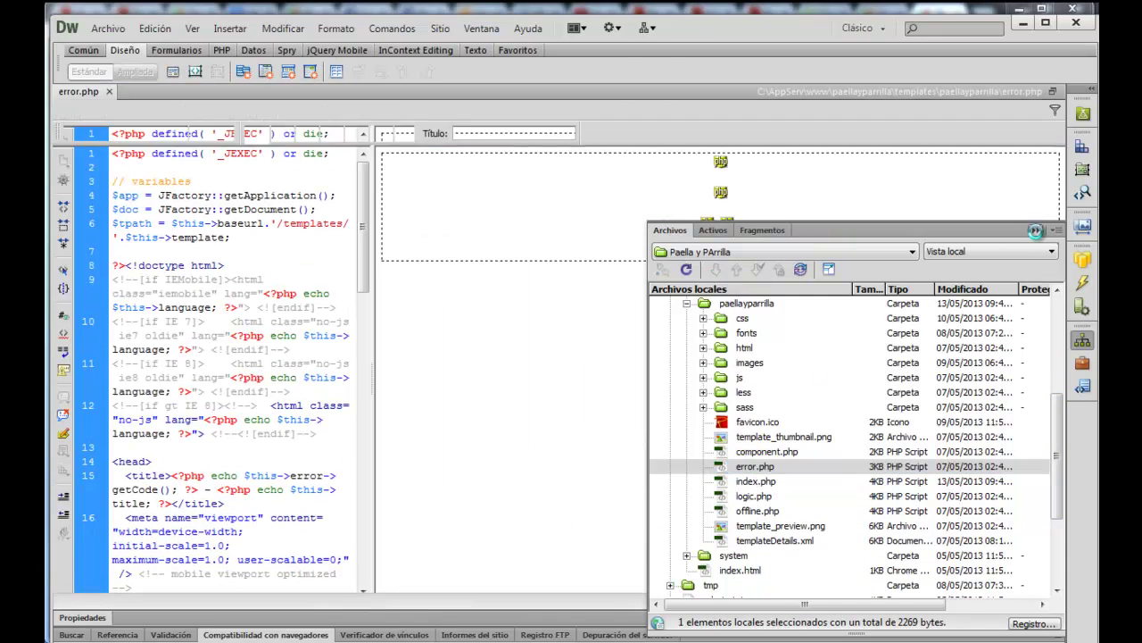
pyautogui.click(1036, 230)
# Step: Insert the text "Esta pagina la edite" on its own line after the closing h1 tag in error.php
pyautogui.moveTo(364, 183); pyautogui.dragTo(323, 205)
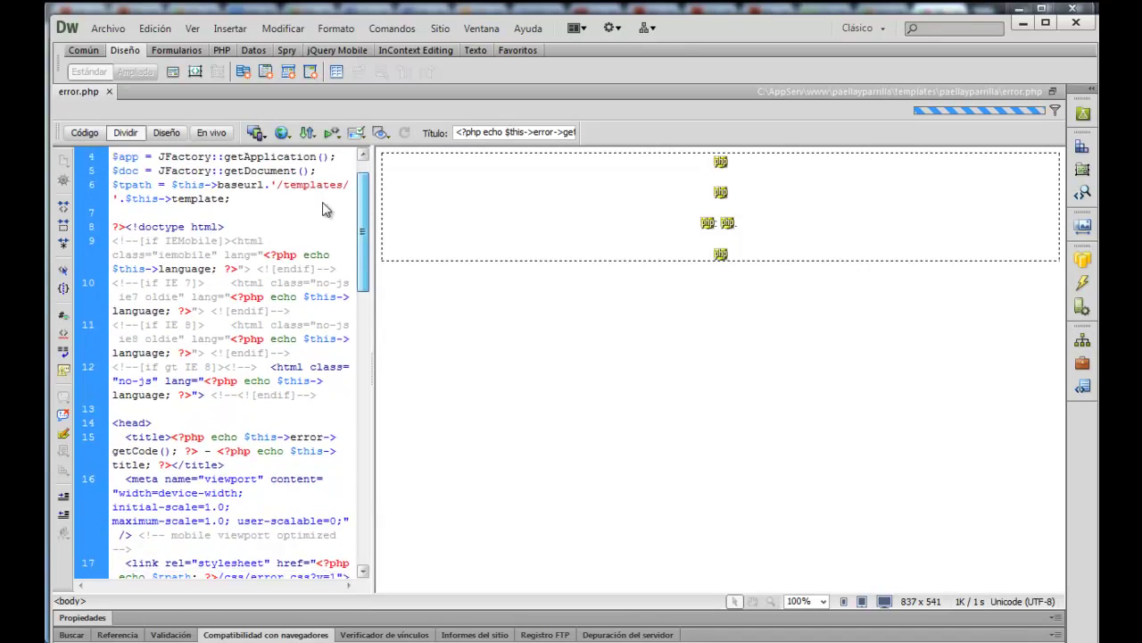
pyautogui.scroll(-4, 323, 205)
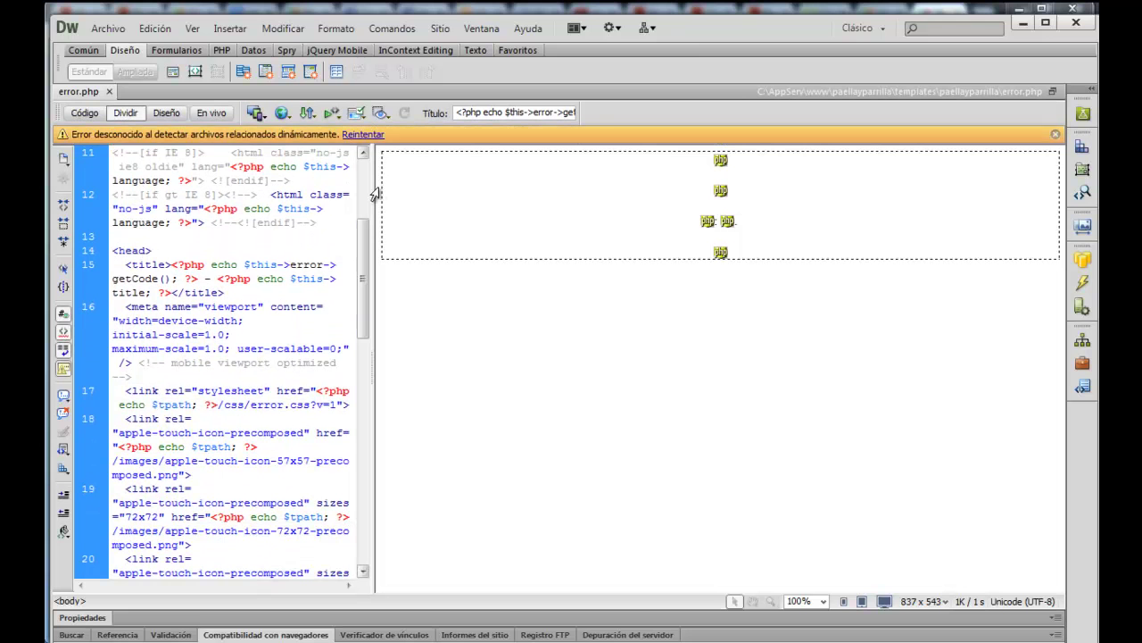
pyautogui.moveTo(377, 193); pyautogui.dragTo(553, 214)
pyautogui.moveTo(542, 319); pyautogui.dragTo(539, 393)
pyautogui.click(191, 339)
pyautogui.click(234, 379)
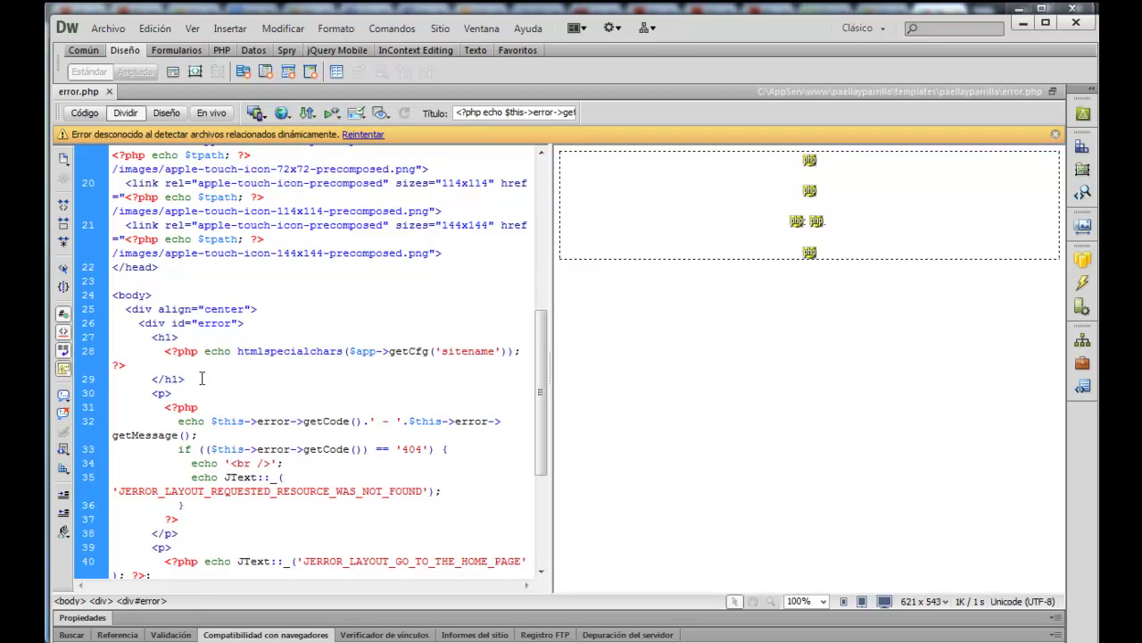
pyautogui.press('Return')
pyautogui.press('Return')
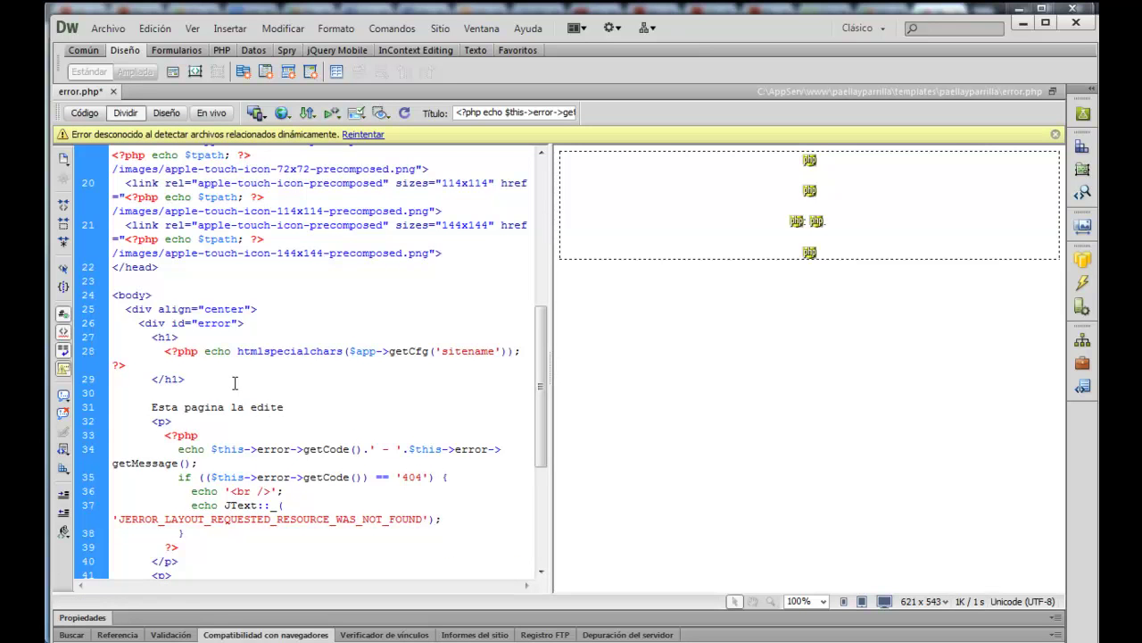
# Step: Save error.php and reload the p/ubicacion.html error page in Chrome
pyautogui.hotkey('ctrl', 's')
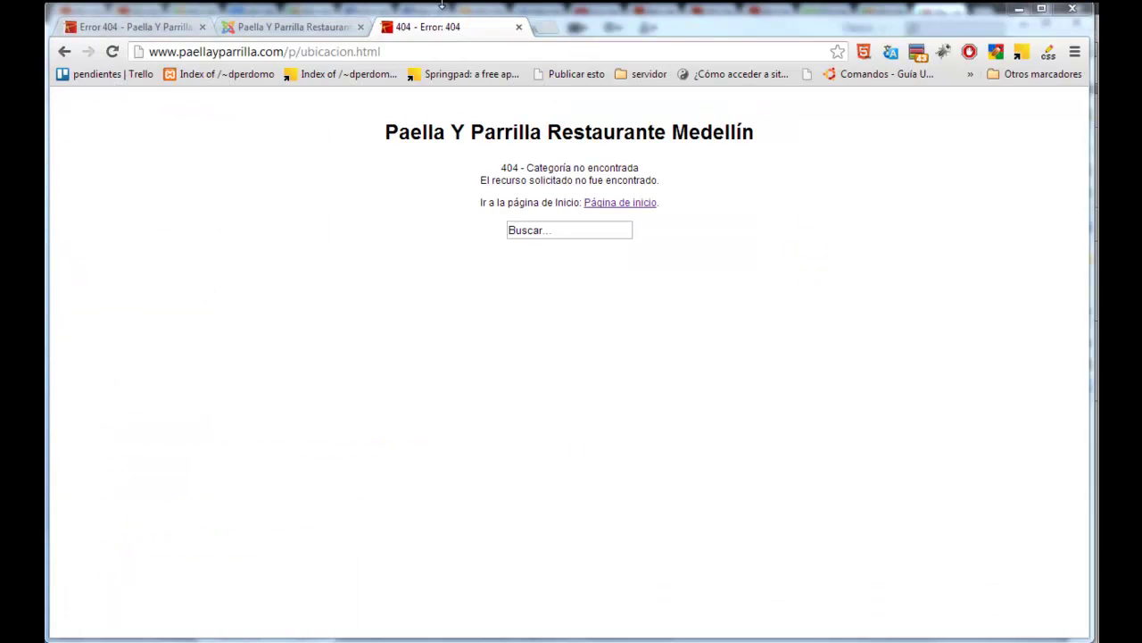
pyautogui.click(112, 51)
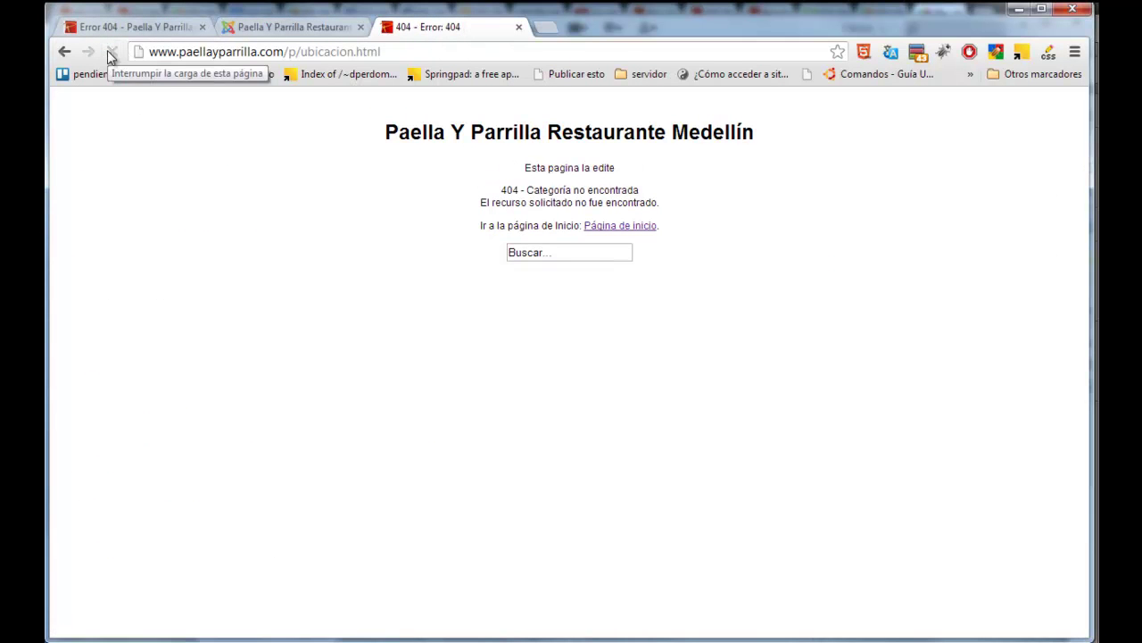
# Step: Switch to Dreamweaver, save a copy of error.php as error-original.php in the paellayparrilla template folder, and close the copy
pyautogui.moveTo(615, 168); pyautogui.dragTo(522, 167)
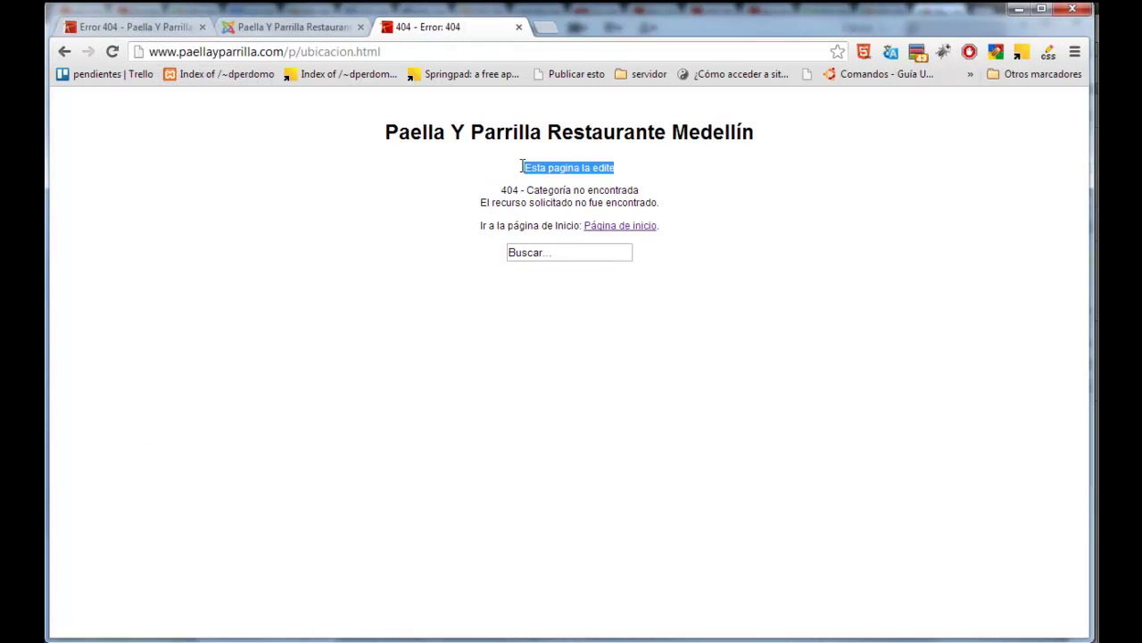
pyautogui.click(616, 173)
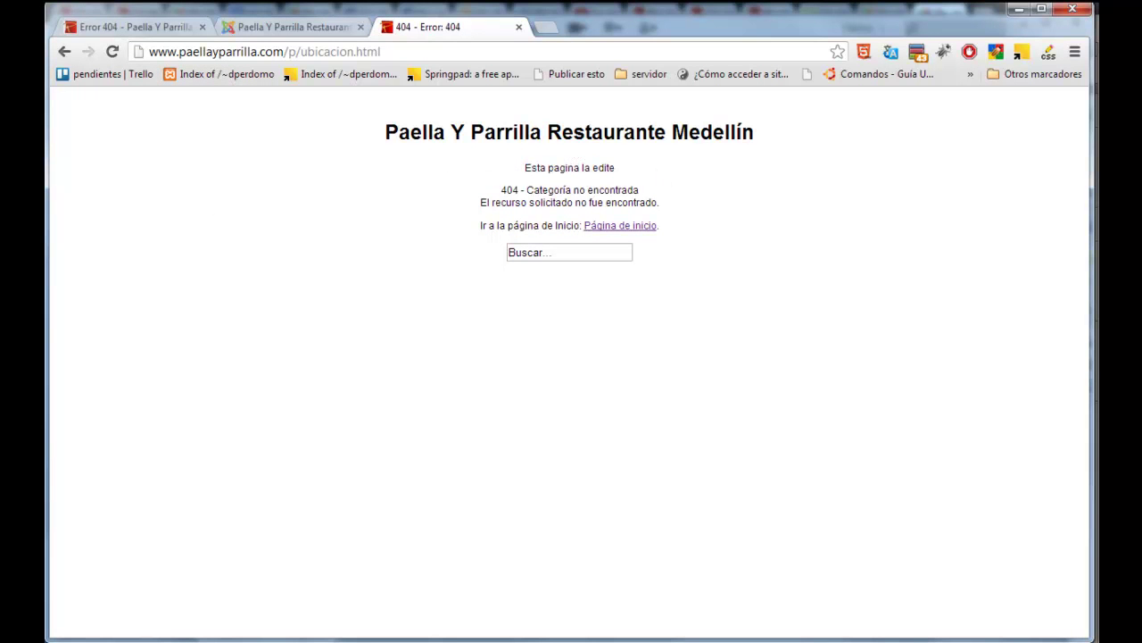
pyautogui.hotkey('alt', 'Tab')
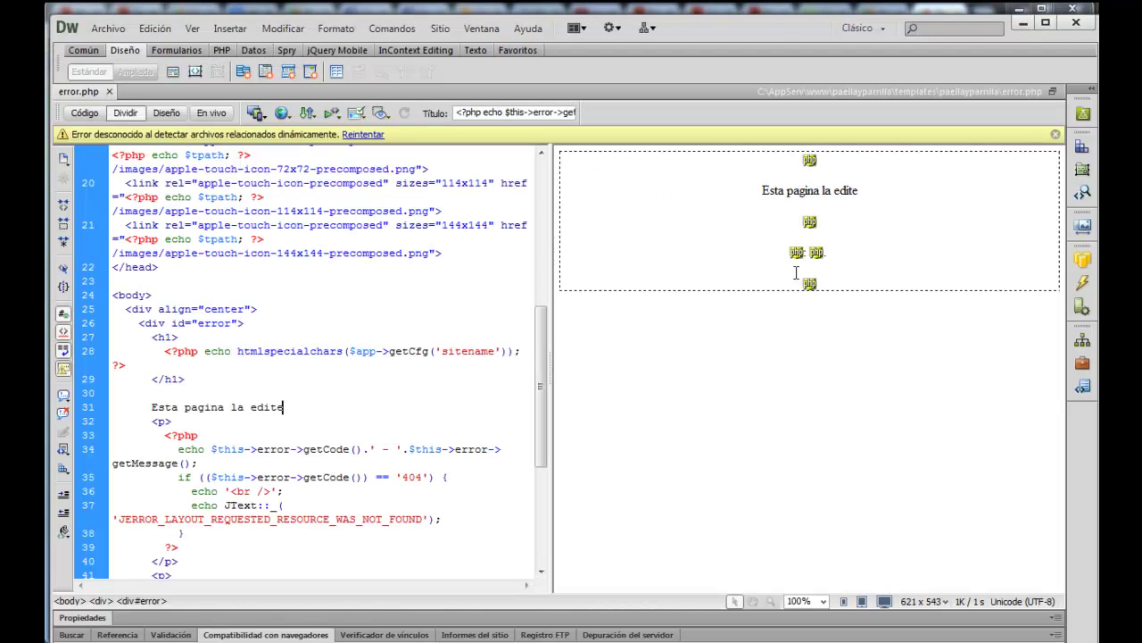
pyautogui.moveTo(540, 339); pyautogui.dragTo(542, 223)
pyautogui.click(103, 31)
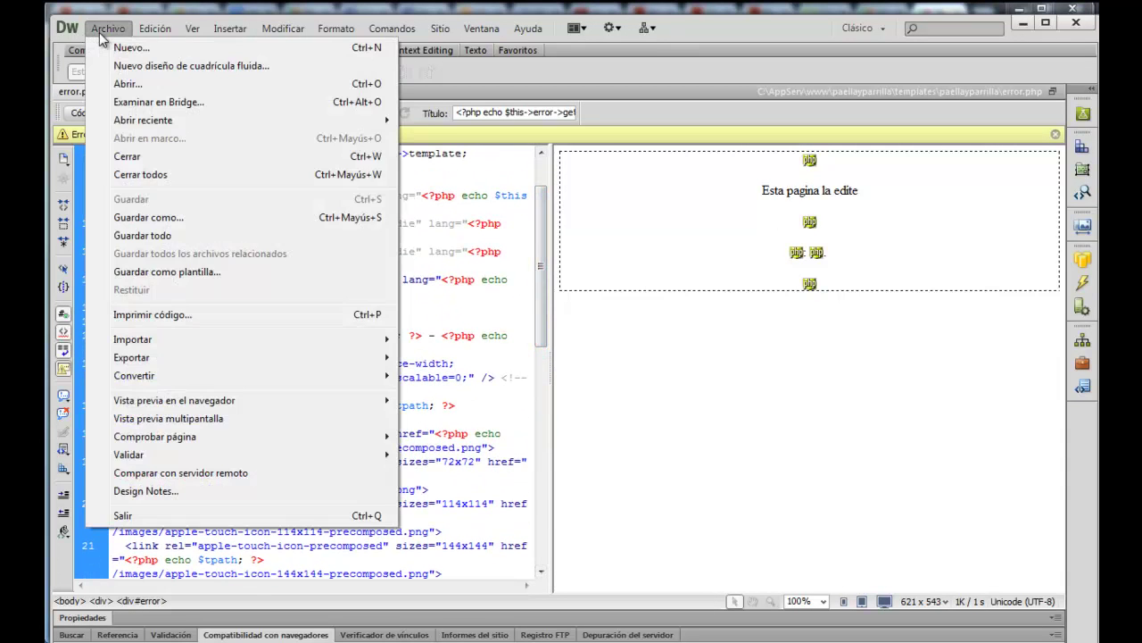
pyautogui.click(149, 218)
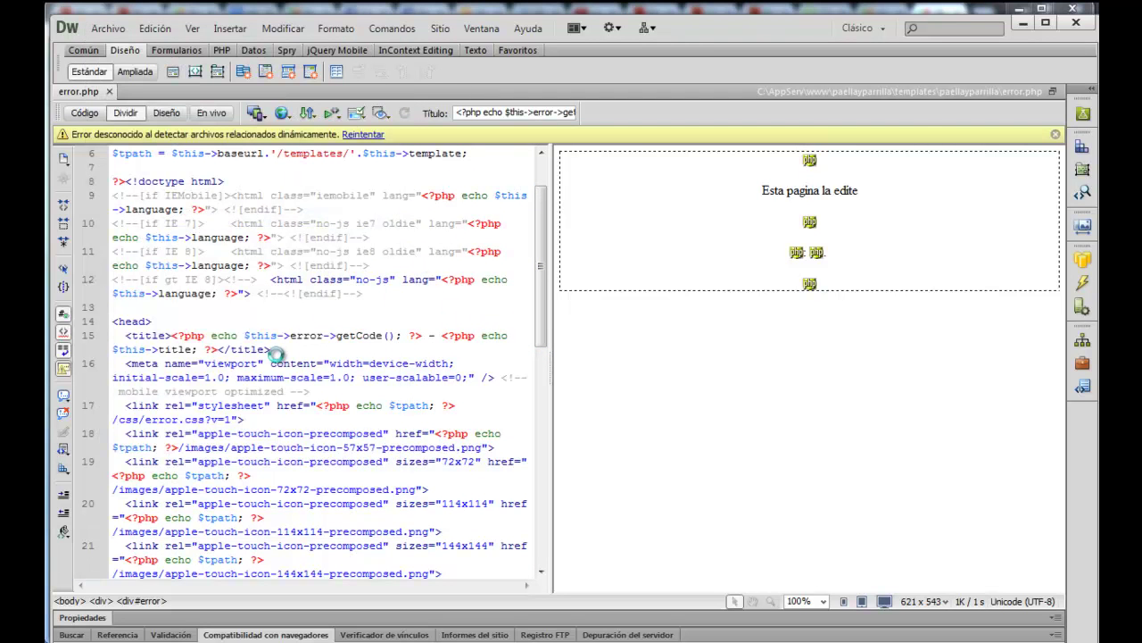
pyautogui.click(444, 427)
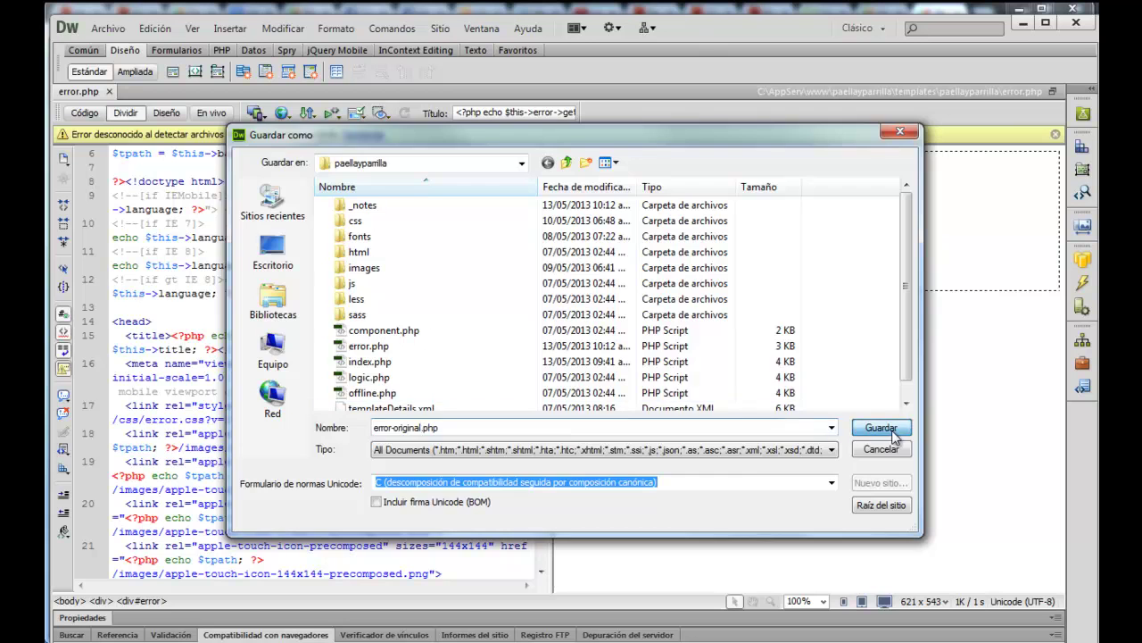
pyautogui.click(881, 427)
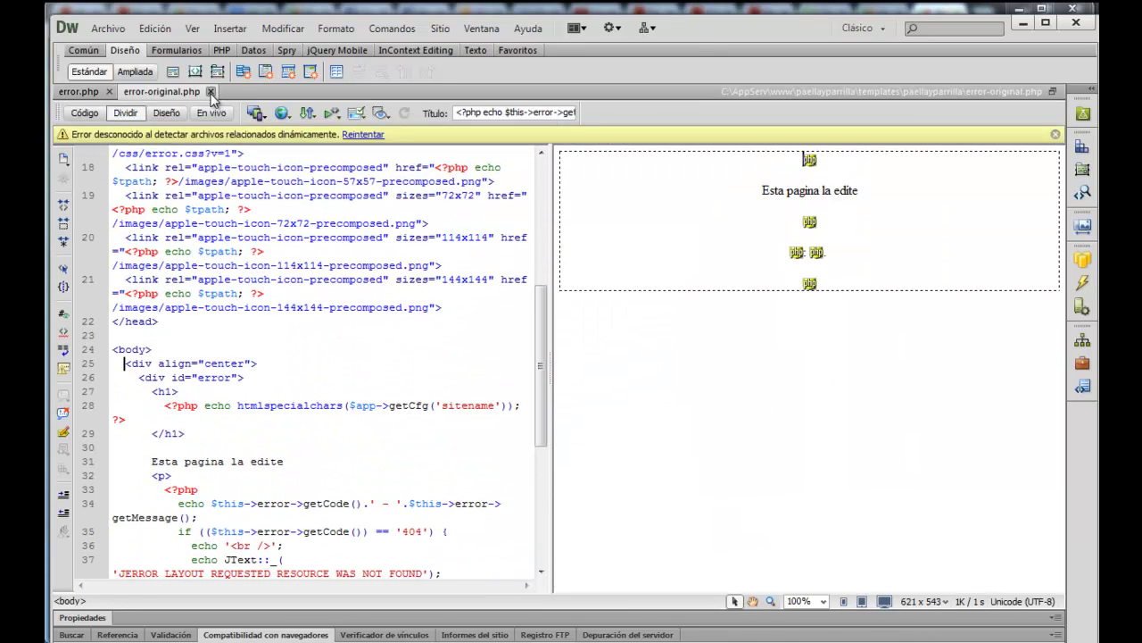
pyautogui.click(210, 93)
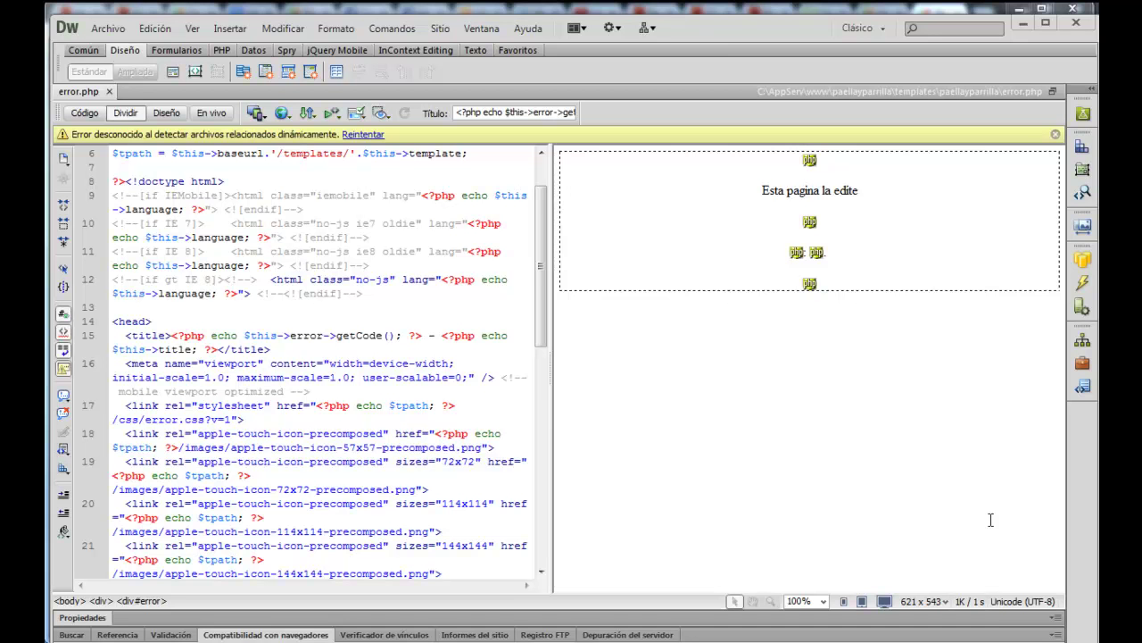
# Step: Replace all of error.php's code with a PHP block that checks getCode for '404', calls an empty header() and exits
pyautogui.hotkey('ctrl', 'a')
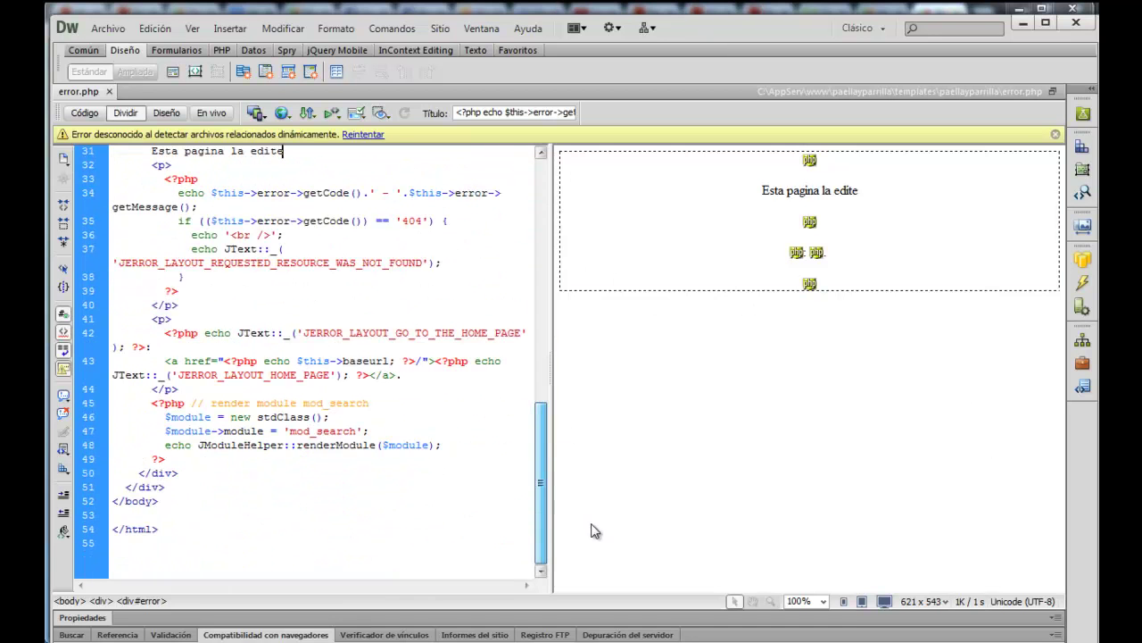
pyautogui.hotkey('ctrl', 'z')
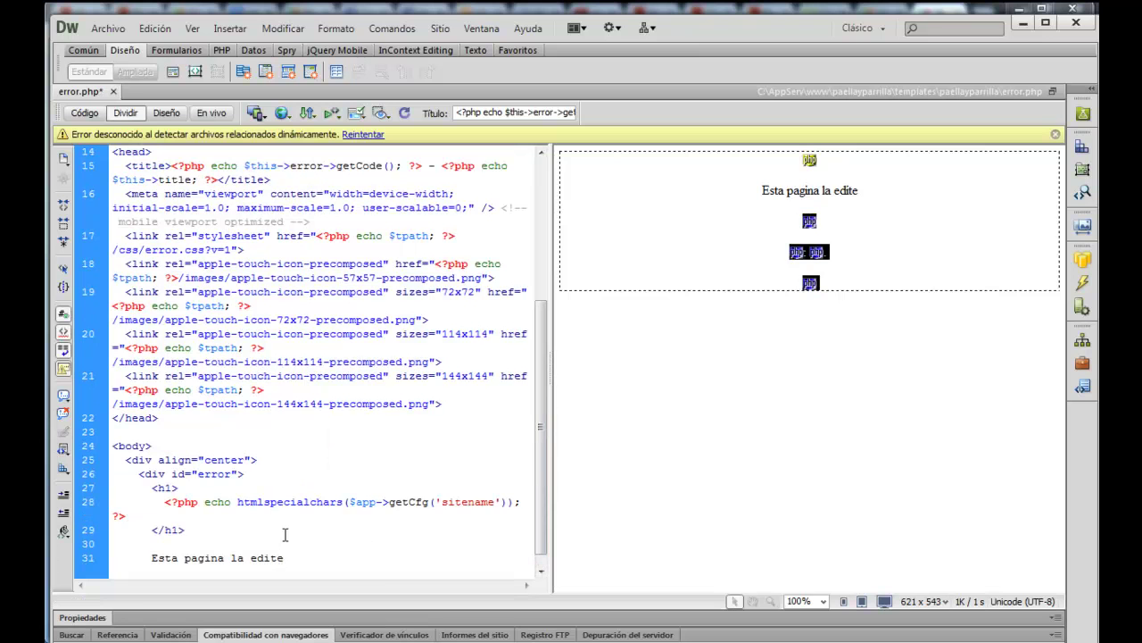
pyautogui.hotkey('ctrl', 'shift', 'Home')
pyautogui.press('Delete')
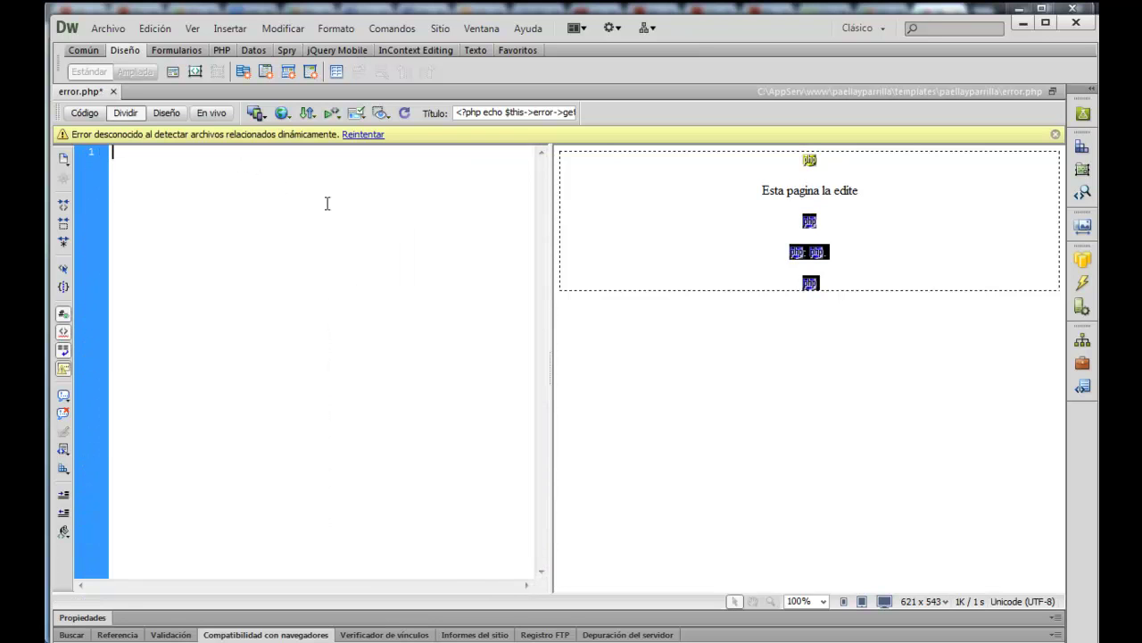
pyautogui.click(81, 113)
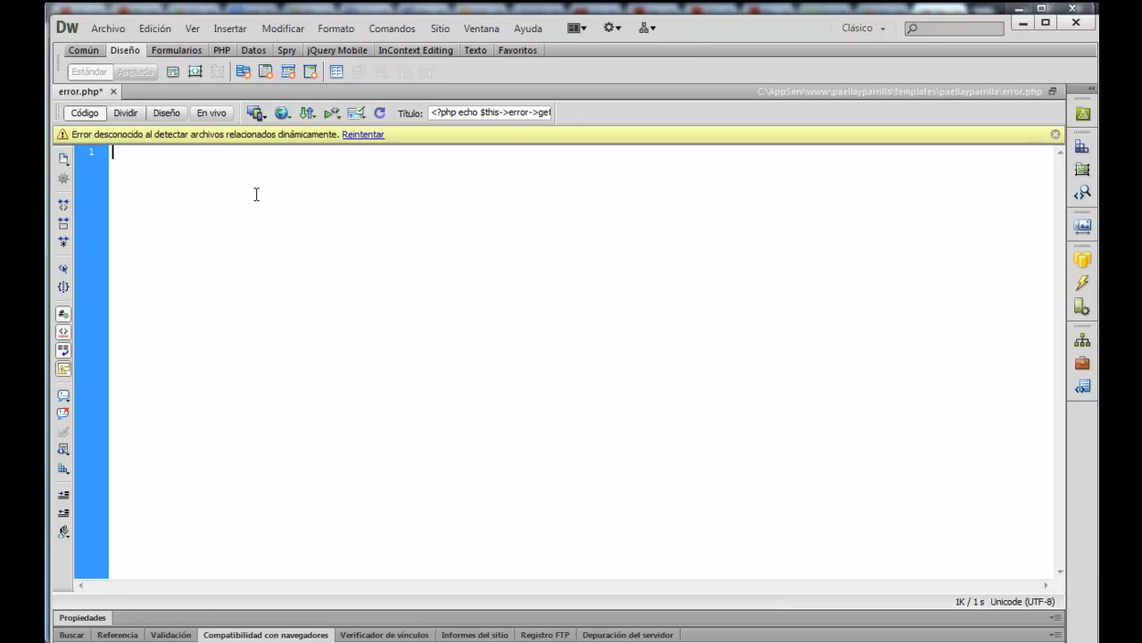
pyautogui.write("<?php if ( ( $this -> error -> getCode ( ) ) == '404' ) {  header ( '' ) ; exit ; } ?>")
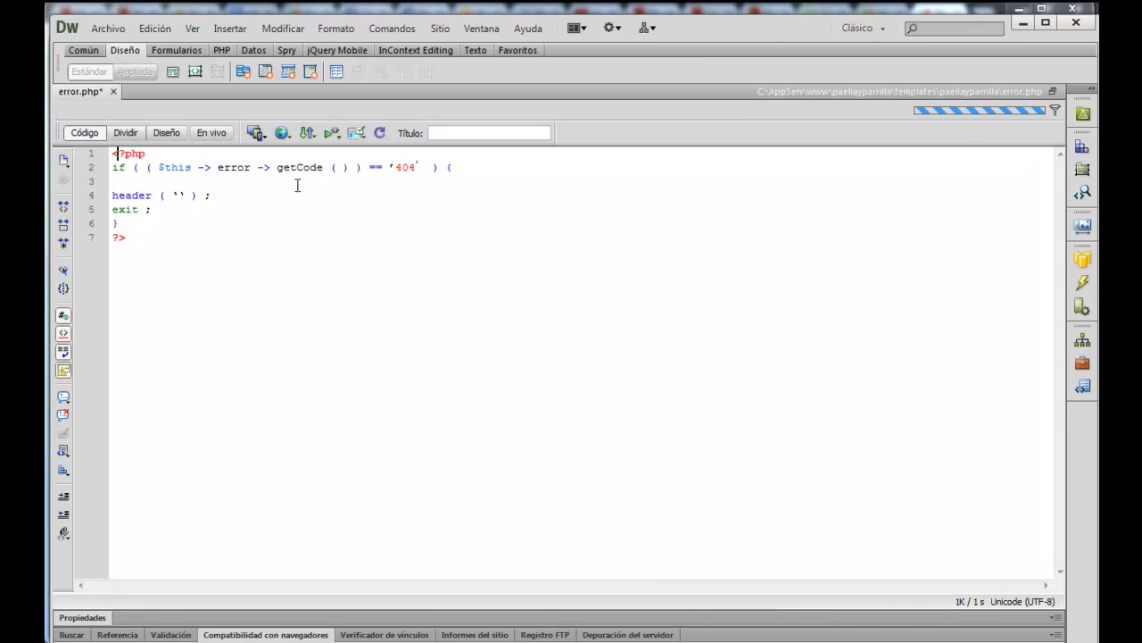
# Step: Replace the incorrect quote marks around 404 and inside the header call with straight single quotes
pyautogui.click(397, 166)
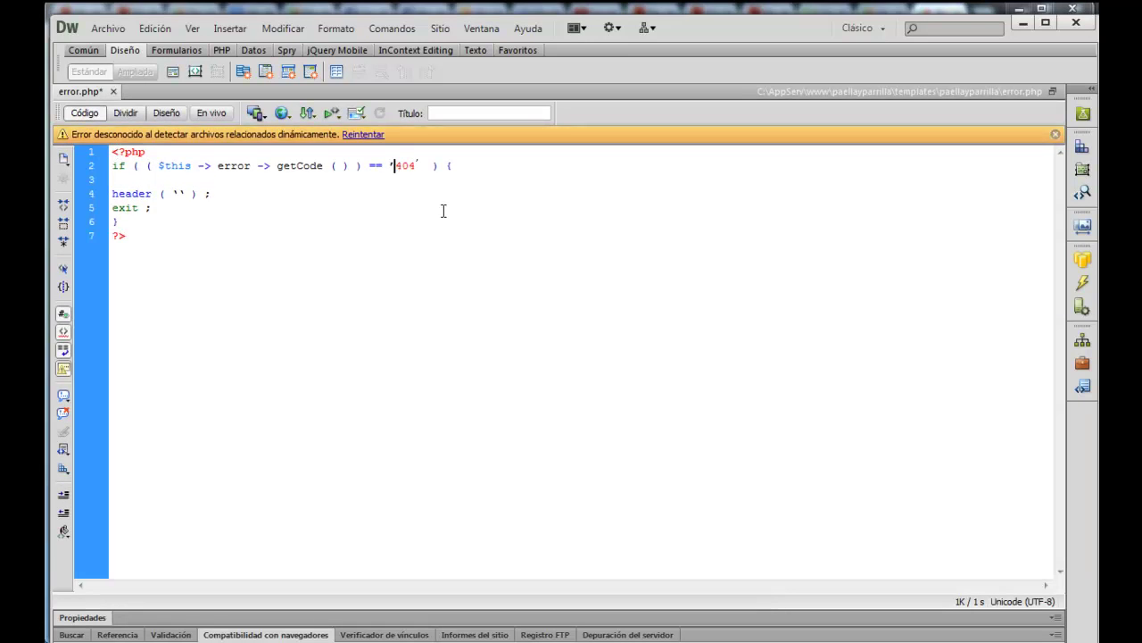
pyautogui.press('Right')
pyautogui.press('Right')
pyautogui.press('Right')
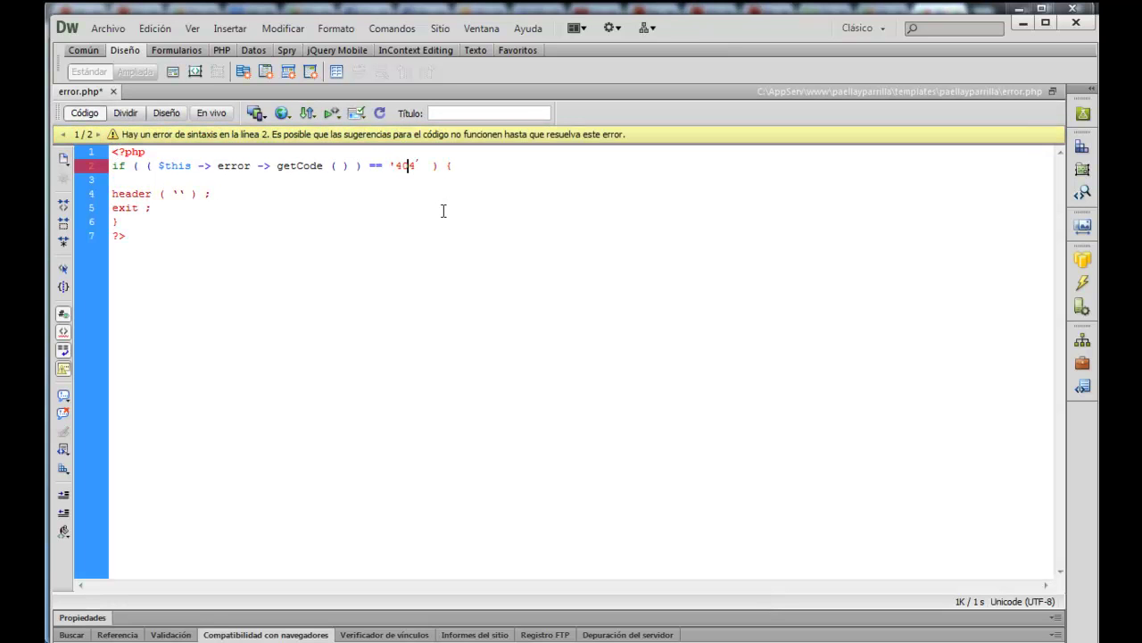
pyautogui.hotkey('shift', 'Right')
pyautogui.write("'")
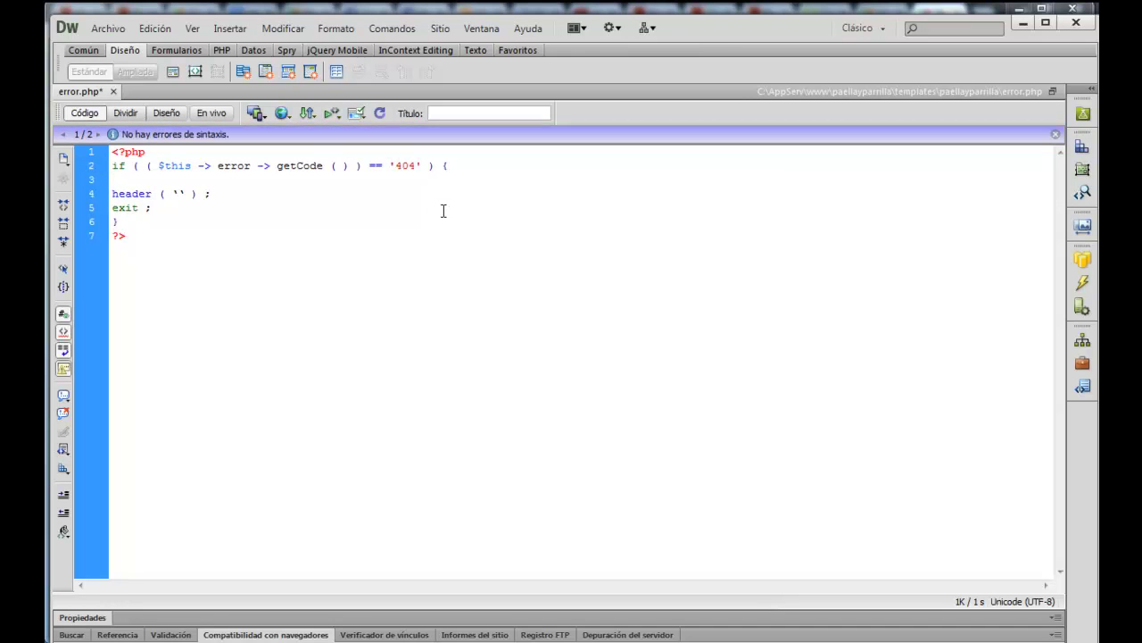
pyautogui.moveTo(171, 195); pyautogui.dragTo(182, 195)
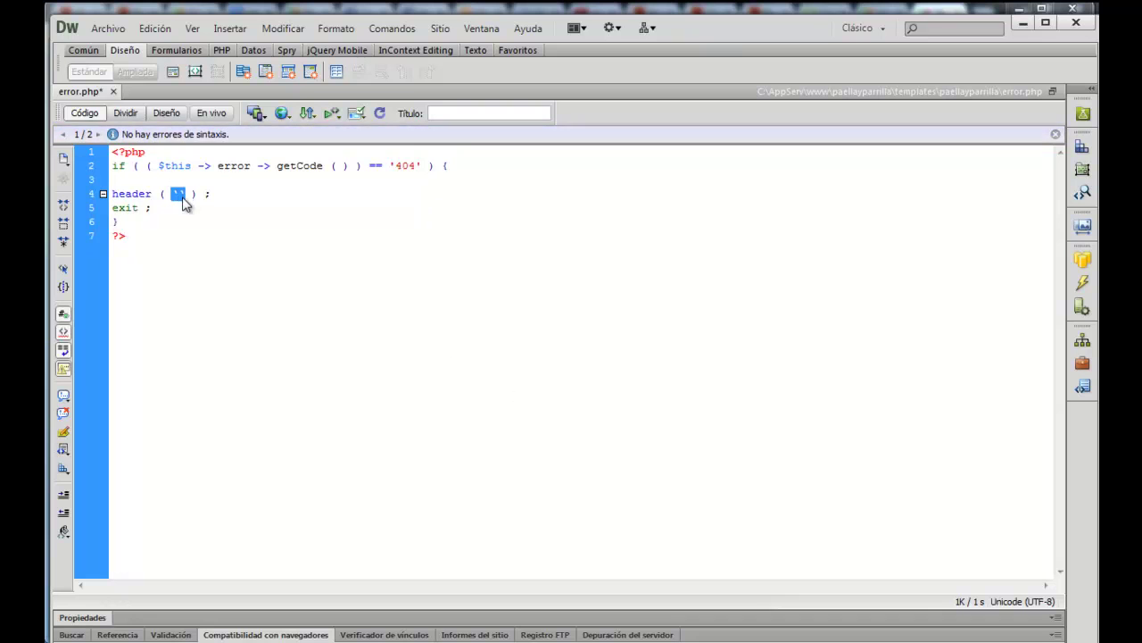
pyautogui.write("'")
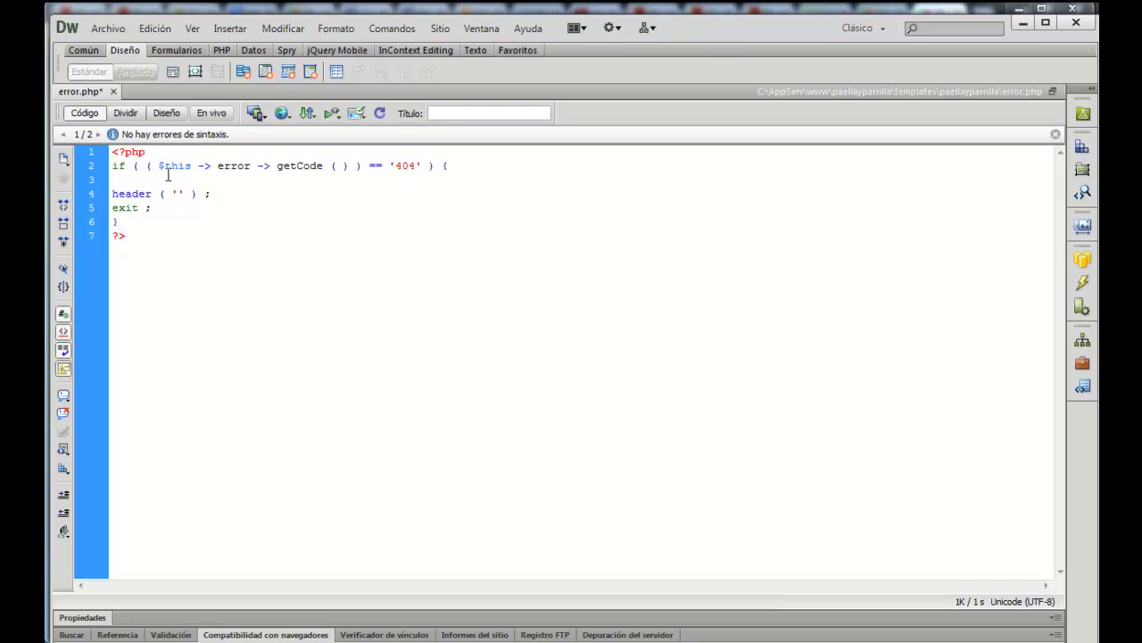
# Step: Insert "Location:" between the quotes of the header call in error.php
pyautogui.doubleClick(399, 165)
pyautogui.click(178, 194)
pyautogui.write('Location:')
pyautogui.press('alt')
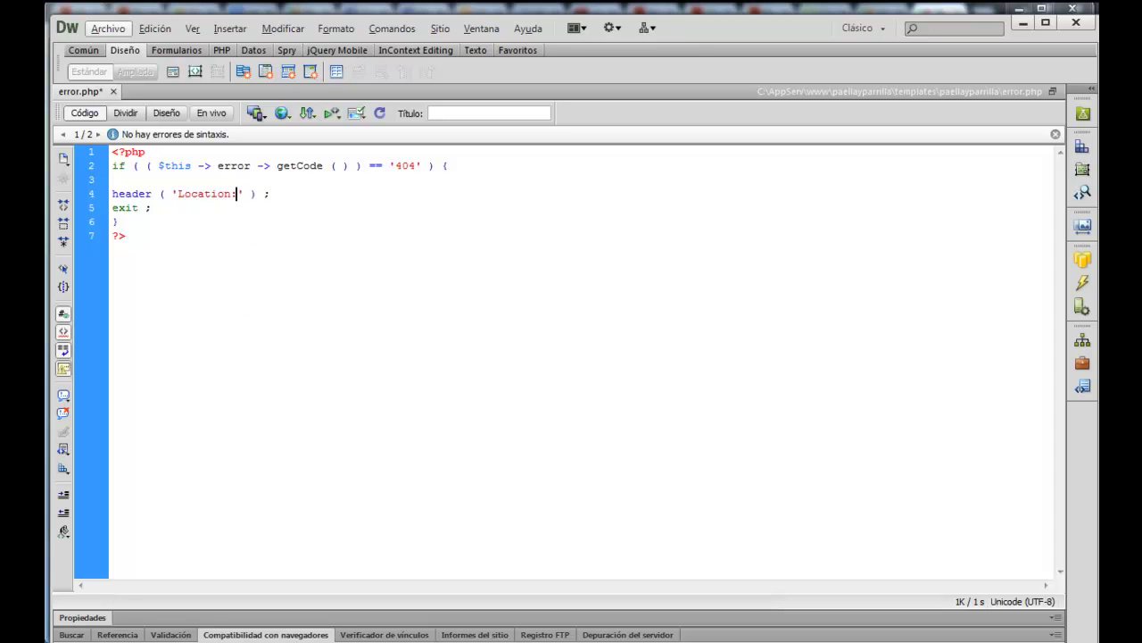
pyautogui.press('Escape')
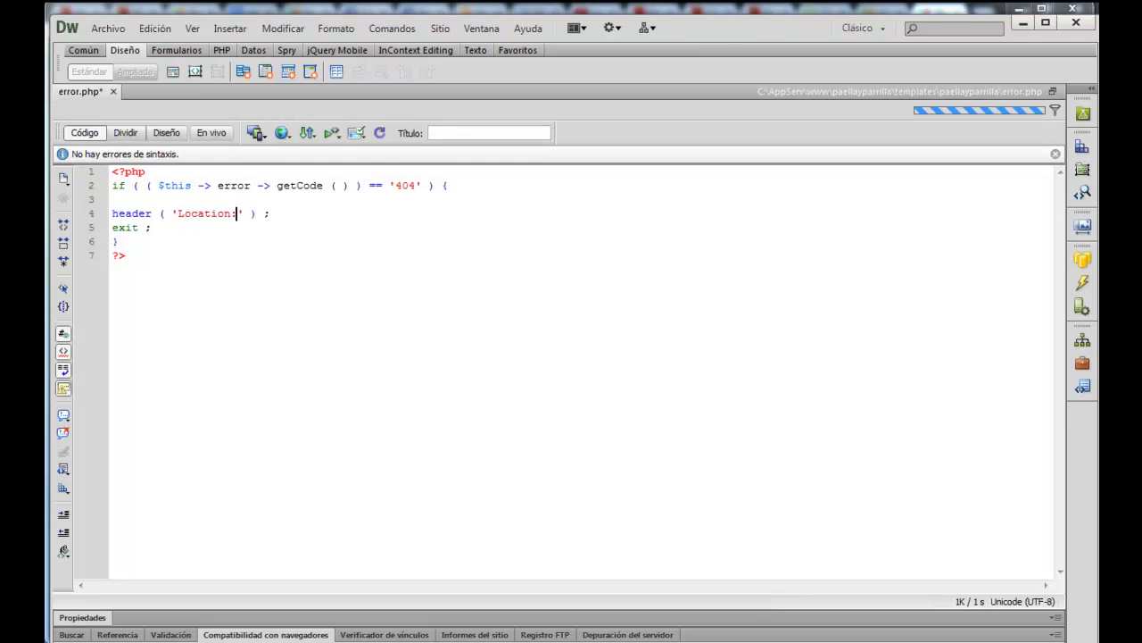
# Step: Copy 404-articulo-no-encontrado-en-paella-y-parrilla.html from the custom 404 page's address in Chrome and paste it after "Location:" in error.php
pyautogui.hotkey('alt', 'Tab')
pyautogui.click(156, 33)
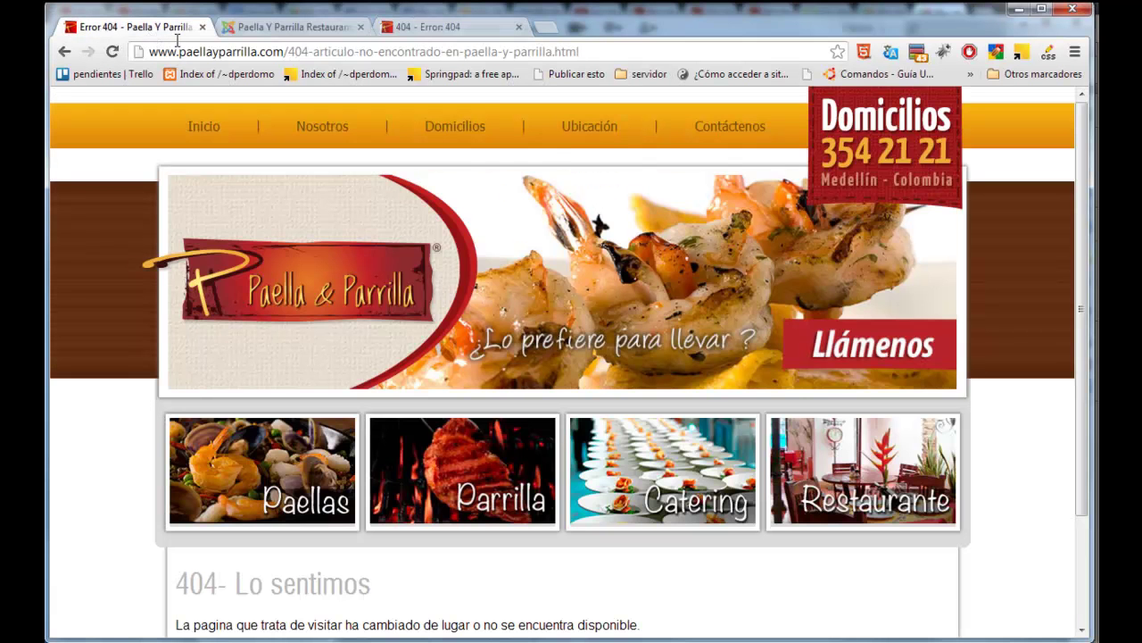
pyautogui.moveTo(293, 52); pyautogui.dragTo(568, 58)
pyautogui.hotkey('ctrl', 'c')
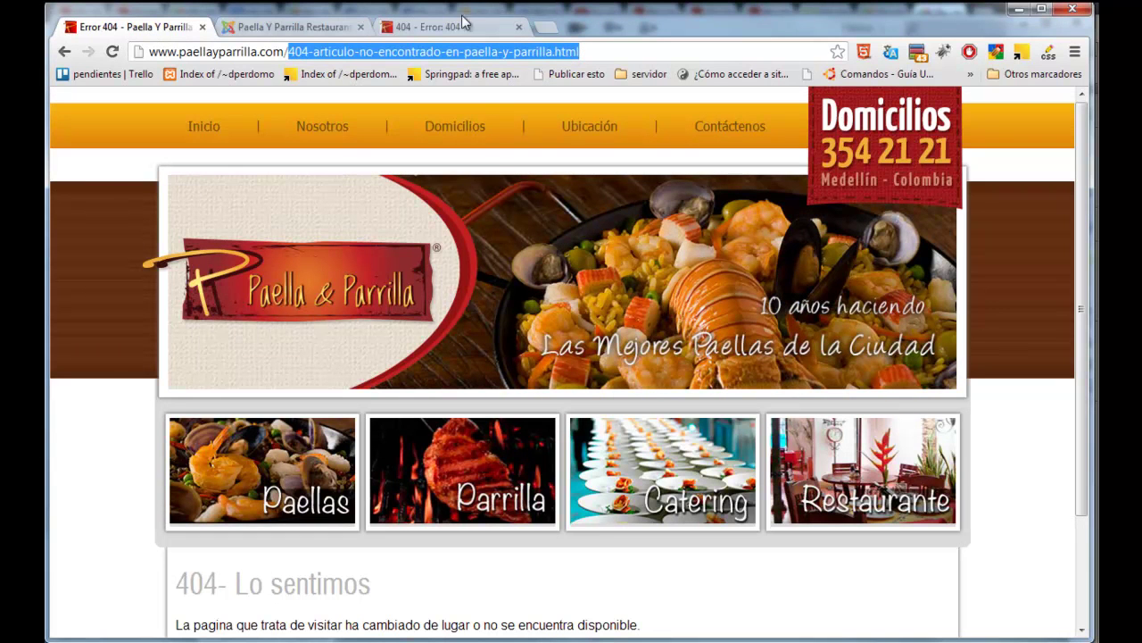
pyautogui.hotkey('alt', 'Tab')
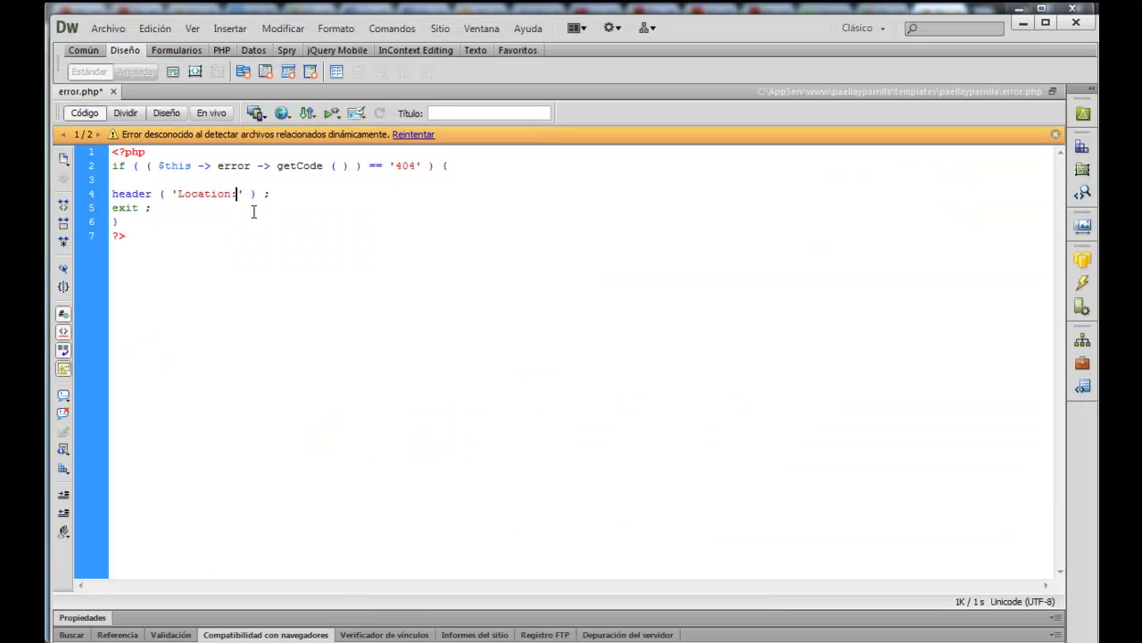
pyautogui.hotkey('ctrl', 'v')
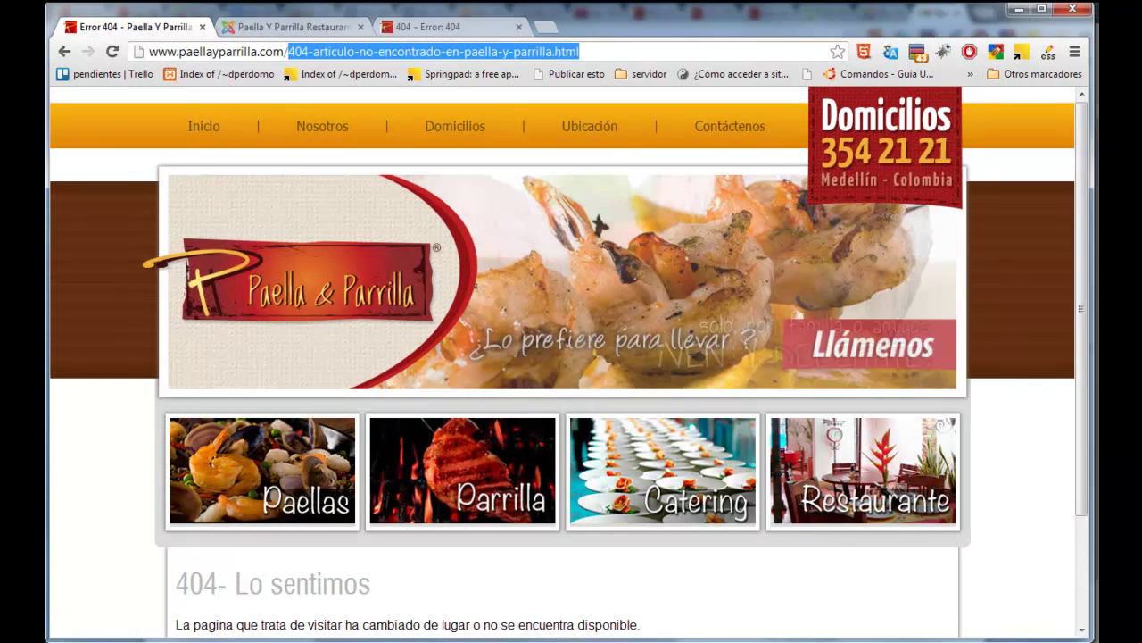
# Step: Reload the p/ubicacion.html page in Chrome and examine the redirected address, including its p/ segment
pyautogui.click(419, 27)
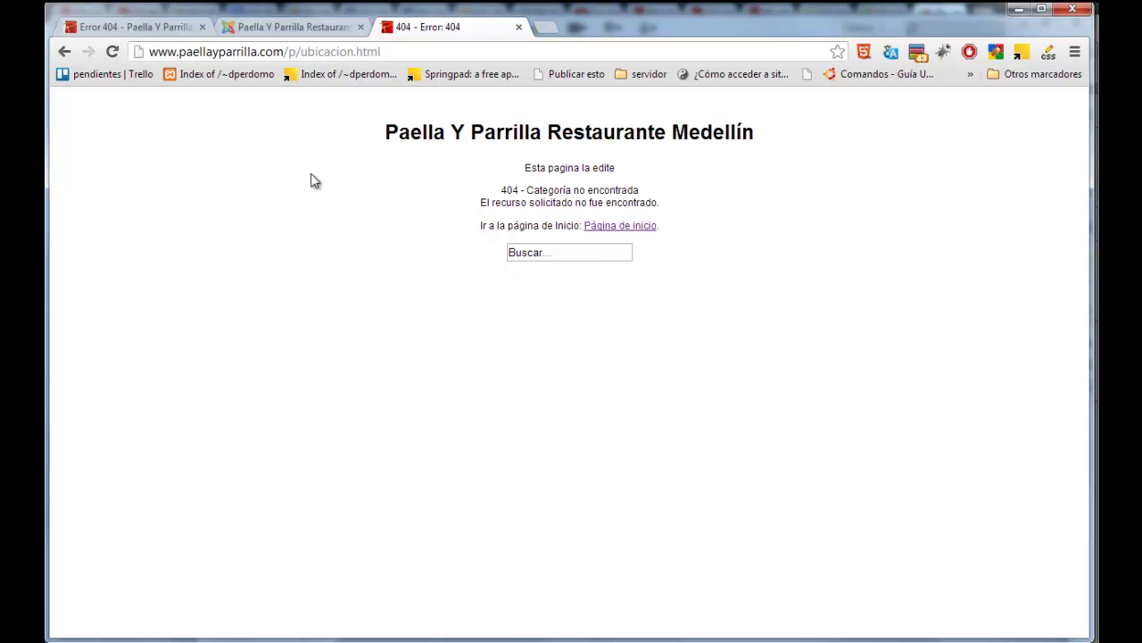
pyautogui.click(111, 53)
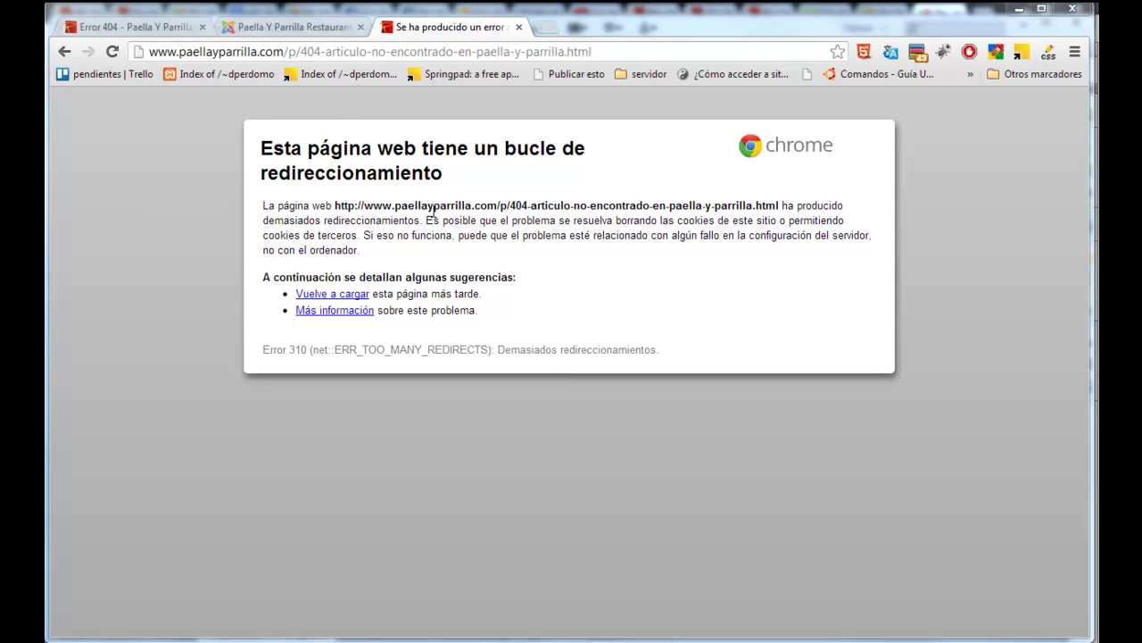
pyautogui.moveTo(299, 51); pyautogui.dragTo(604, 51)
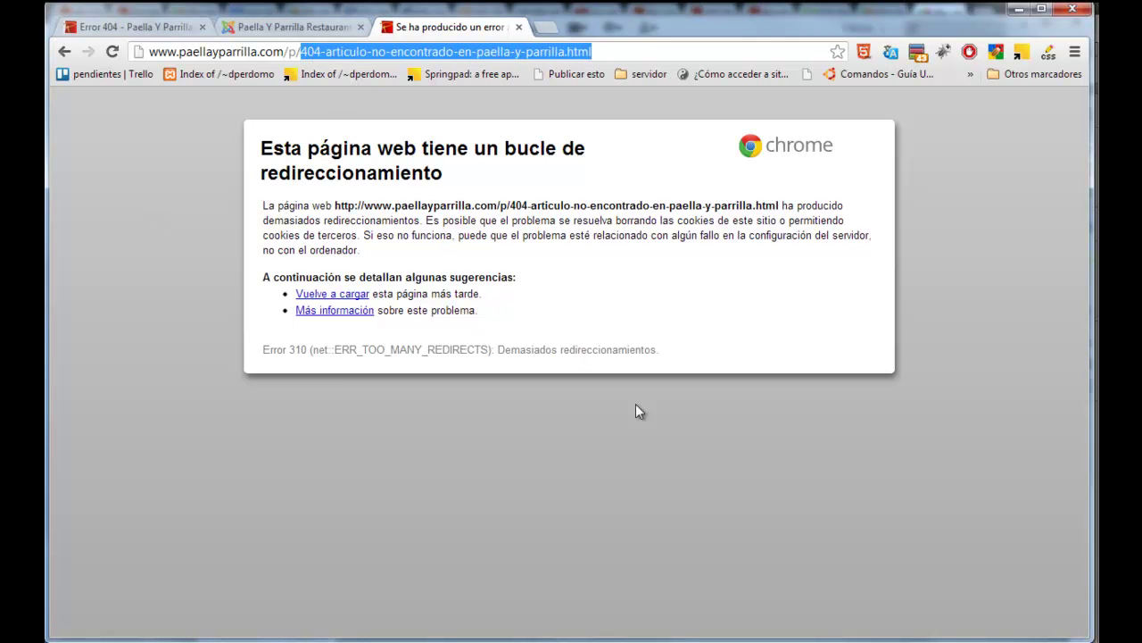
pyautogui.click(523, 286)
pyautogui.moveTo(301, 52); pyautogui.dragTo(294, 55)
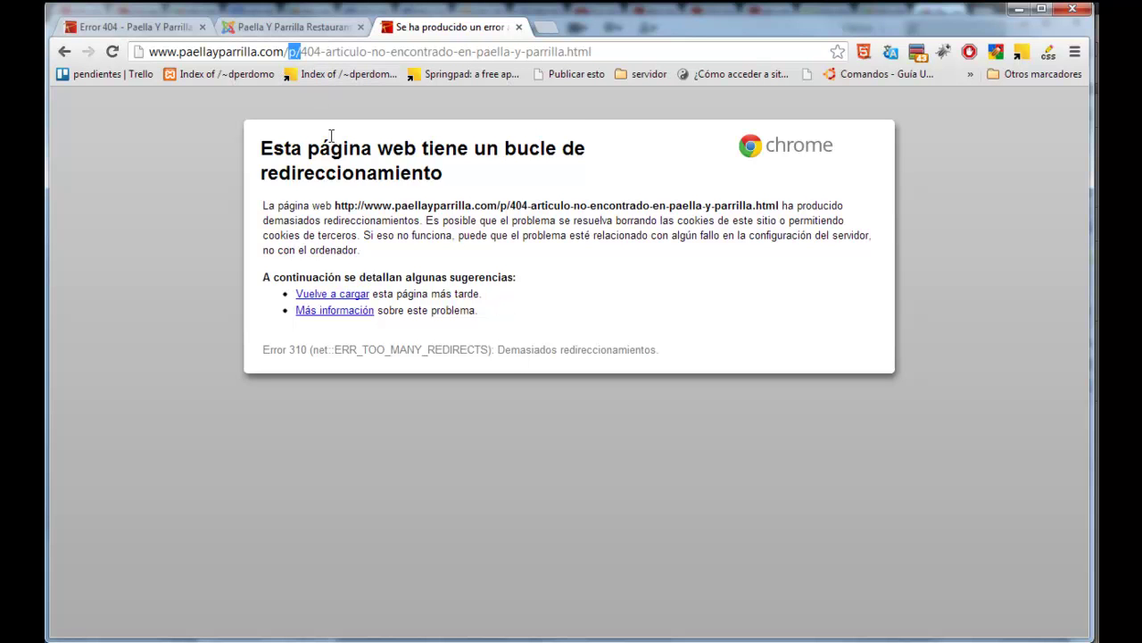
# Step: Return to error.php in Dreamweaver, insert "/" before the 404 article's path in the Location header, and save the file
pyautogui.hotkey('alt', 'Tab')
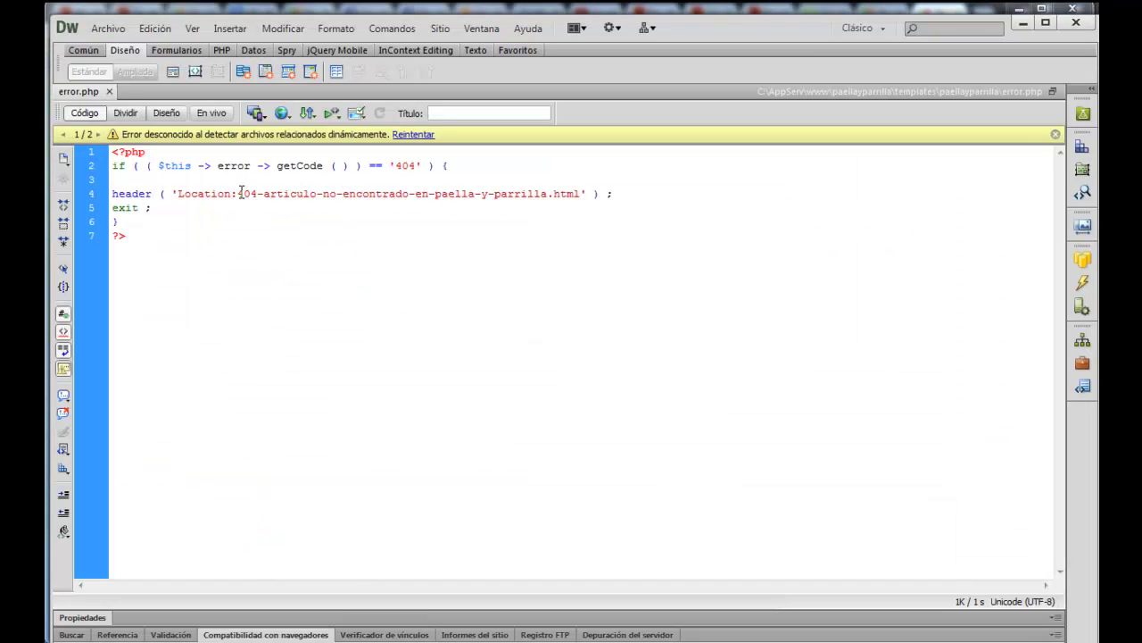
pyautogui.write('/')
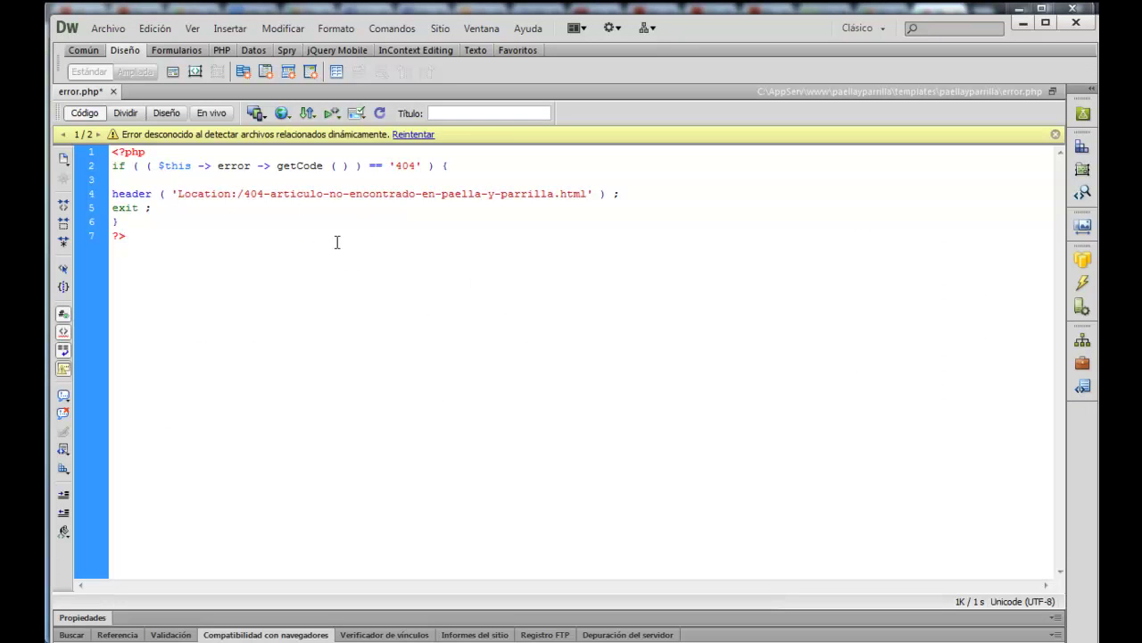
pyautogui.hotkey('ctrl', 's')
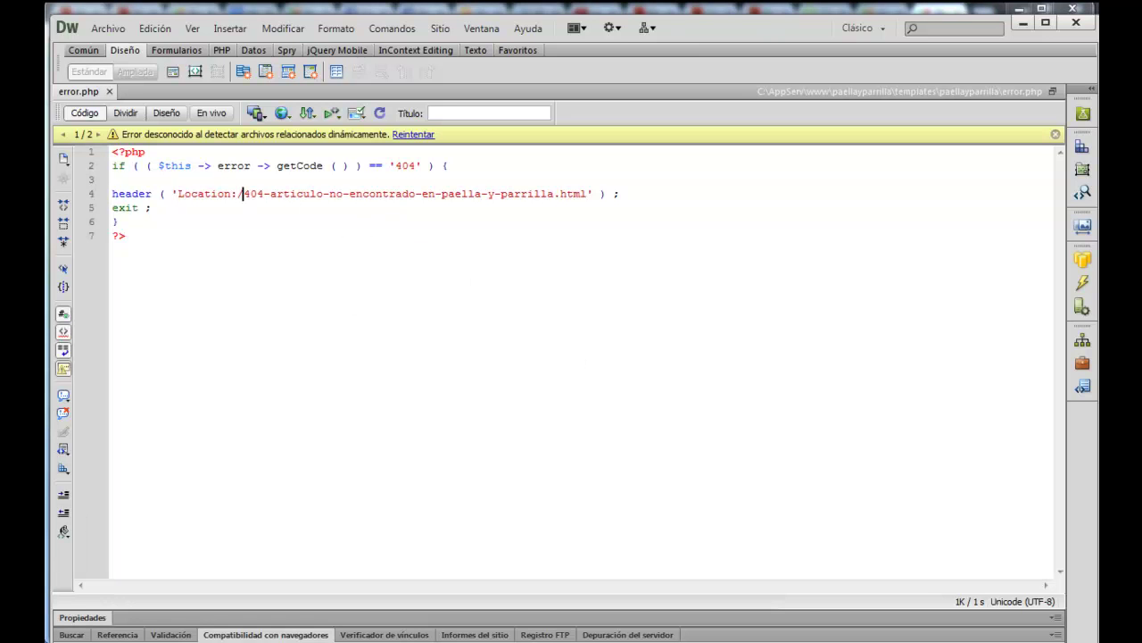
# Step: Open the ASADOS link from the Google results in Chrome and check the redirected address and the 404 article's content
pyautogui.hotkey('alt', 'Tab')
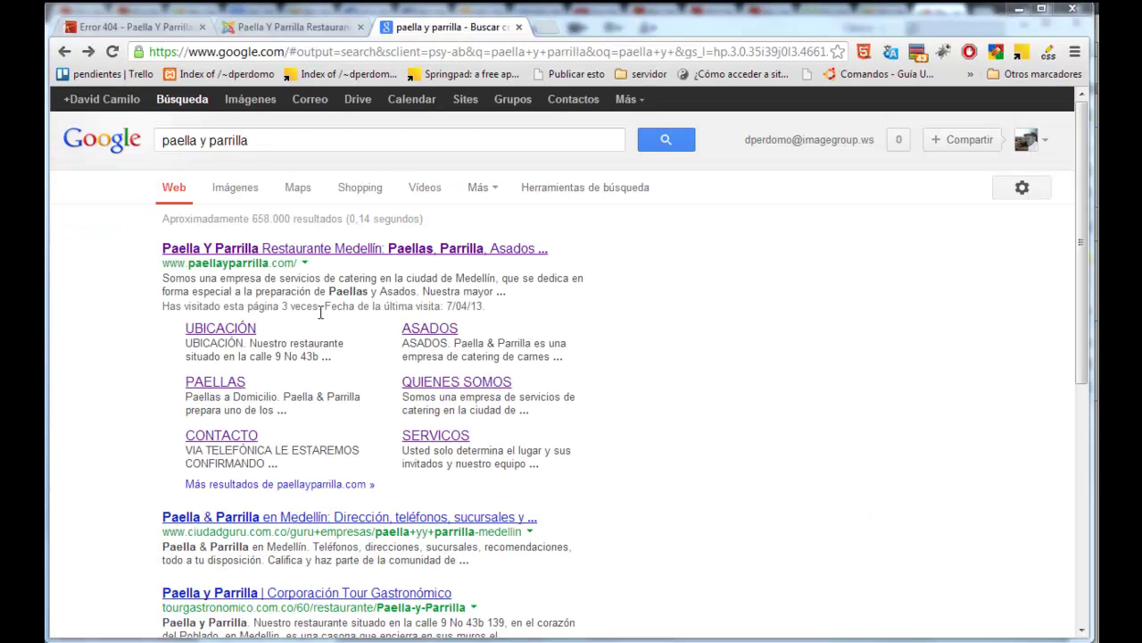
pyautogui.click(430, 331)
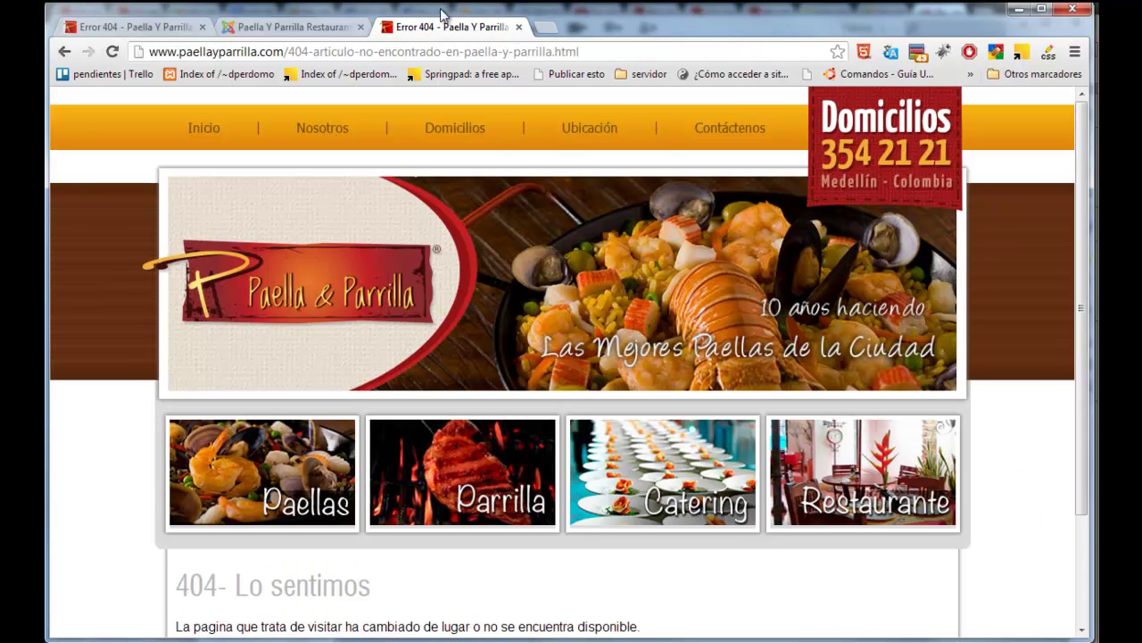
pyautogui.moveTo(284, 51); pyautogui.dragTo(583, 55)
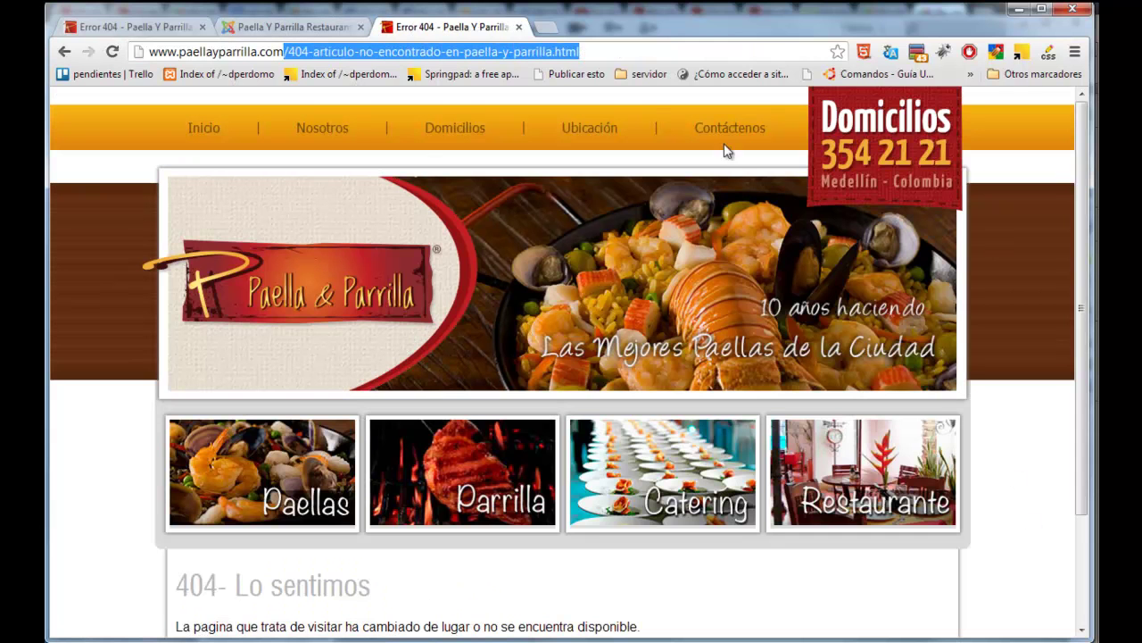
pyautogui.moveTo(1078, 259); pyautogui.dragTo(1079, 366)
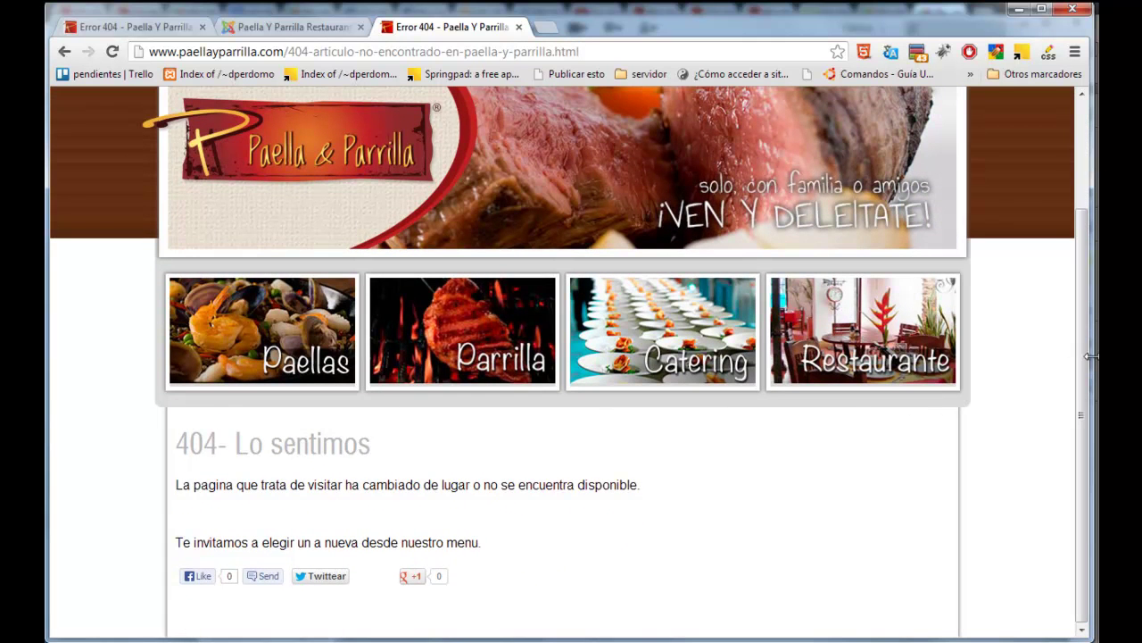
# Step: Go back to the Google results, open the ubicacion.html link, and check the redirected address and the 404 article's content
pyautogui.moveTo(1080, 366); pyautogui.dragTo(1057, 171)
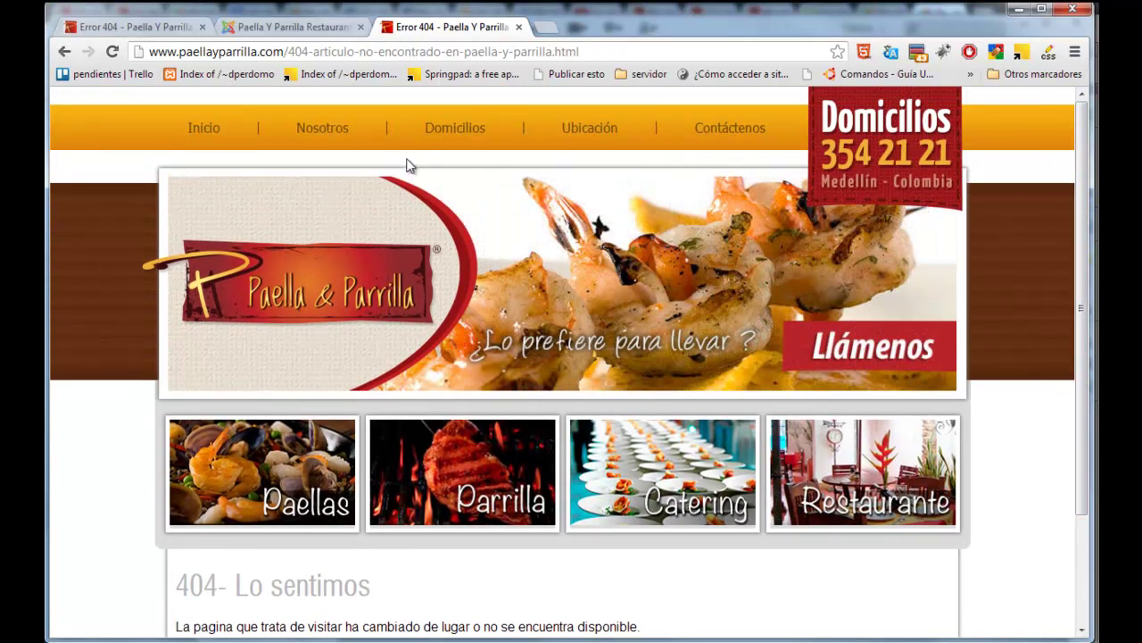
pyautogui.click(66, 52)
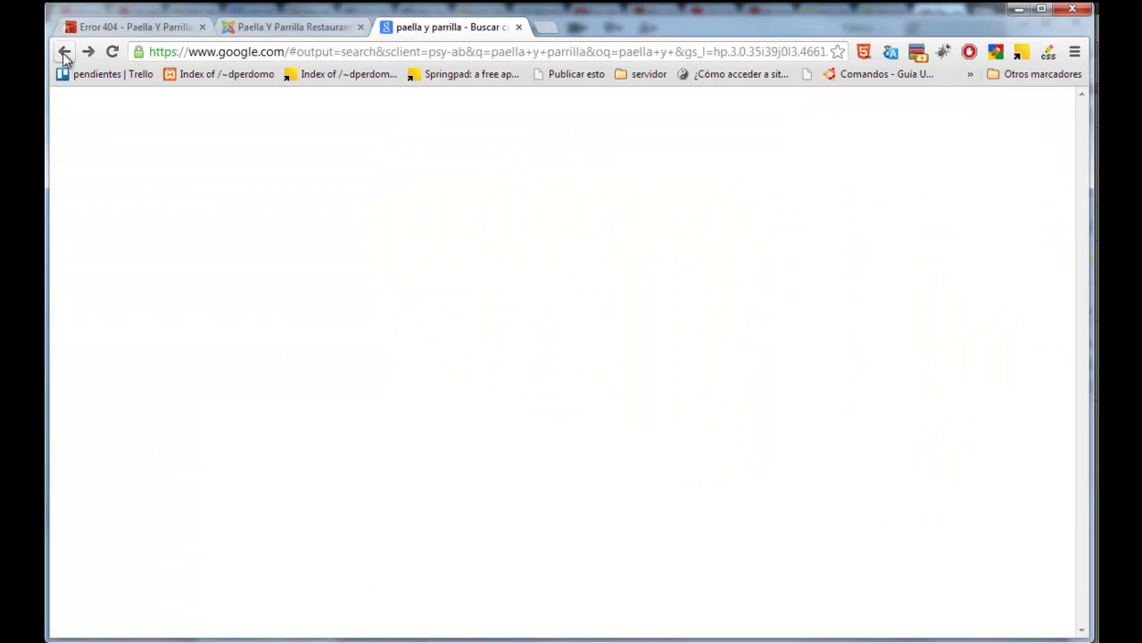
pyautogui.click(236, 438)
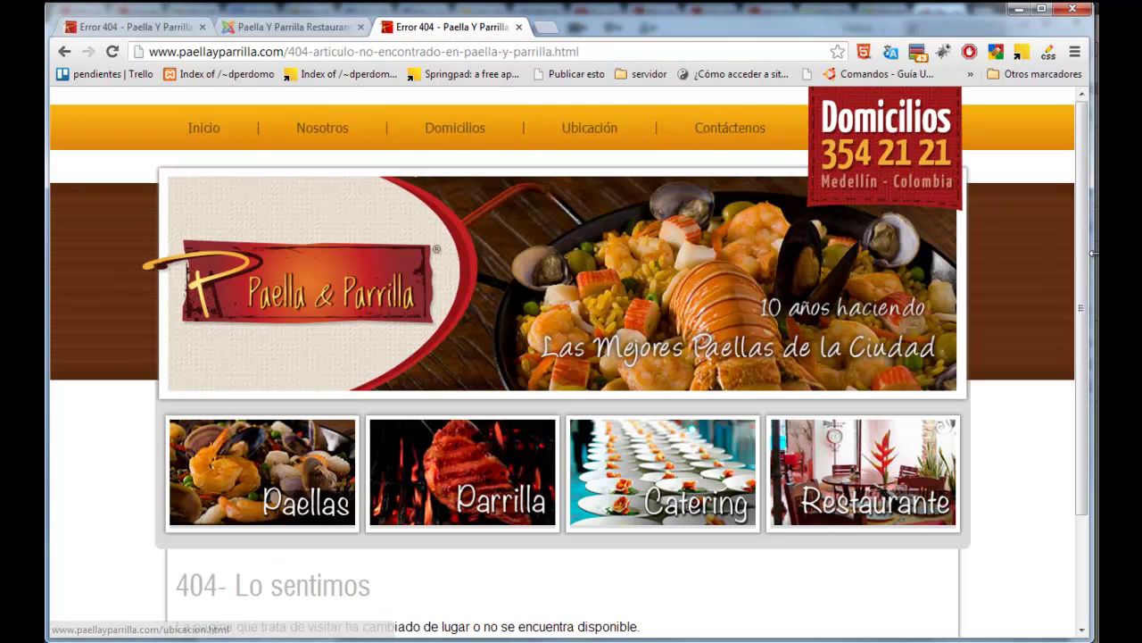
pyautogui.moveTo(1081, 236); pyautogui.dragTo(1098, 419)
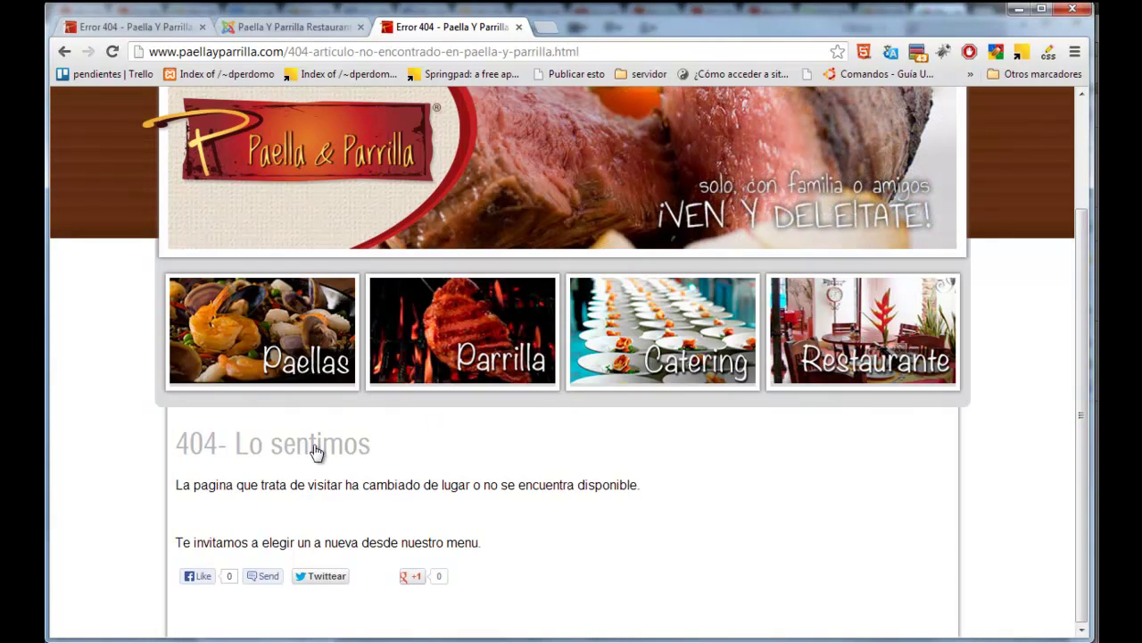
# Step: Save and close the Error 404 menu item in Joomla's administration, and open the "404- Lo sentimos" article for editing
pyautogui.click(277, 34)
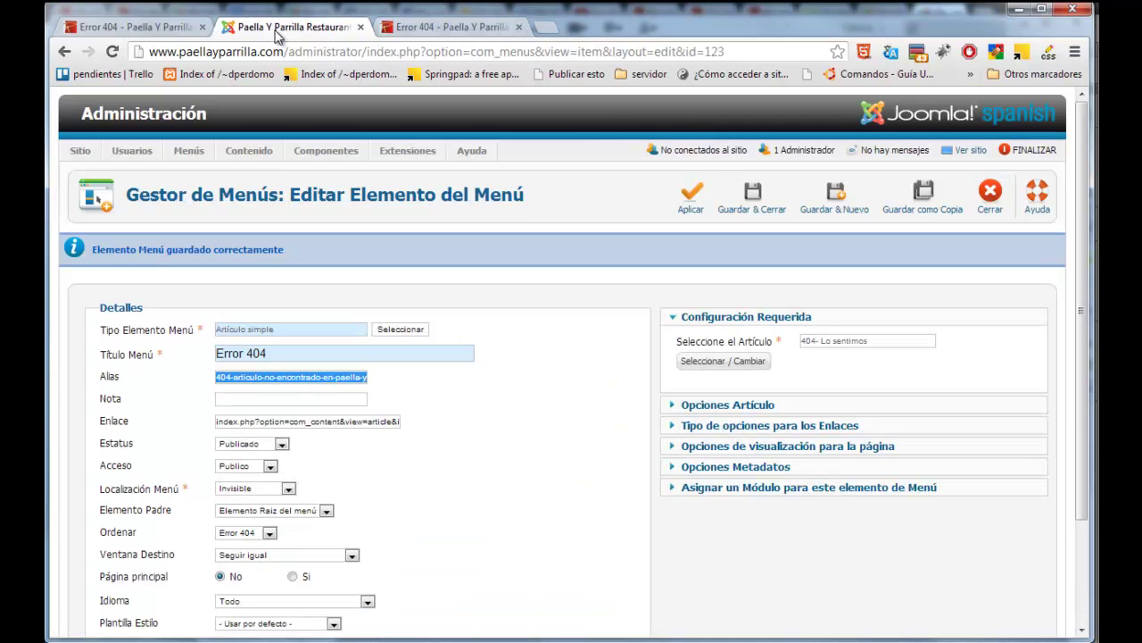
pyautogui.click(750, 192)
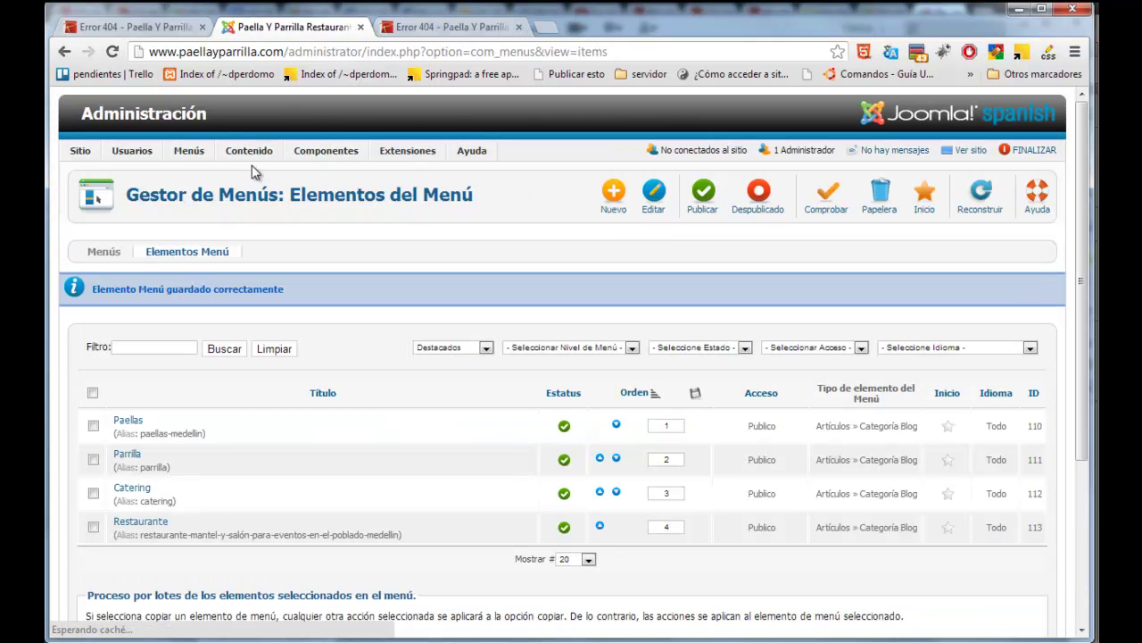
pyautogui.moveTo(244, 157)
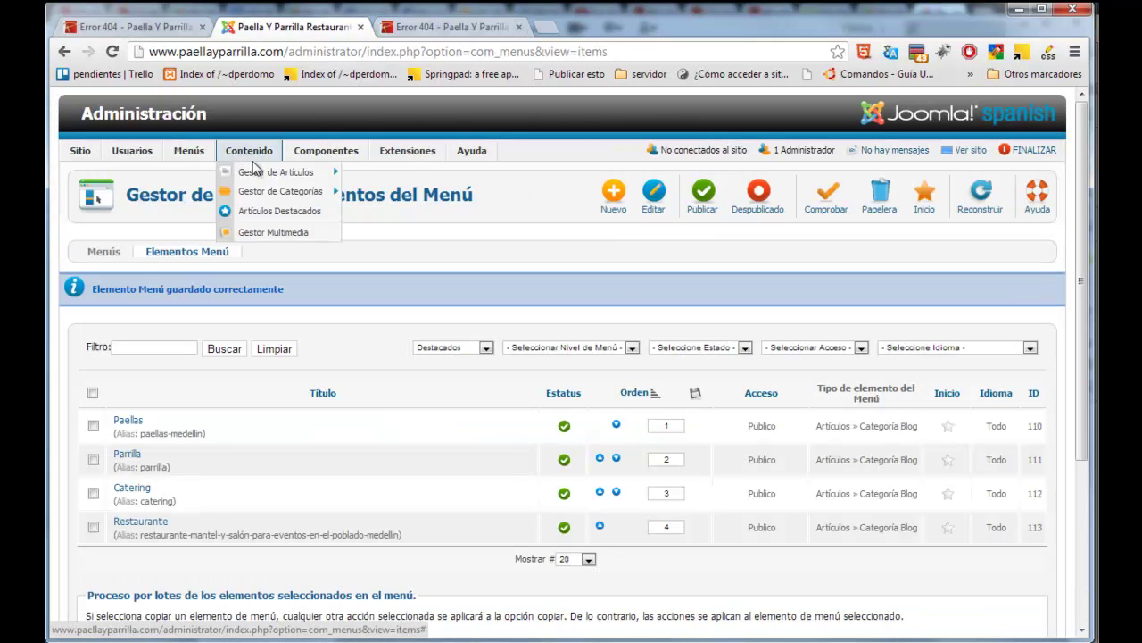
pyautogui.click(422, 34)
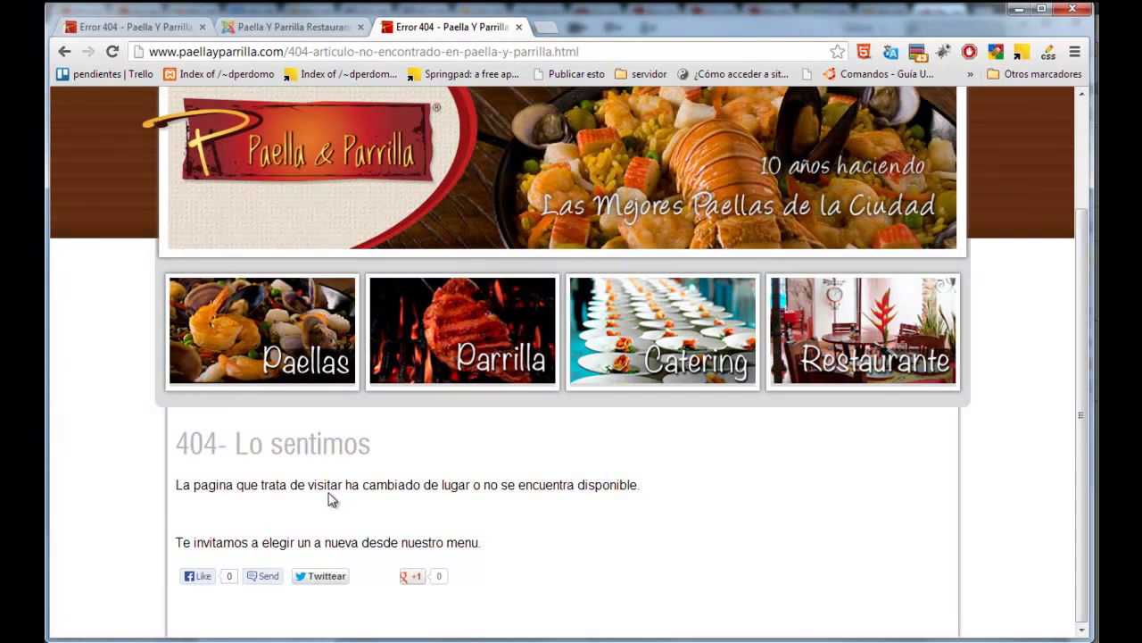
pyautogui.click(299, 32)
pyautogui.click(164, 402)
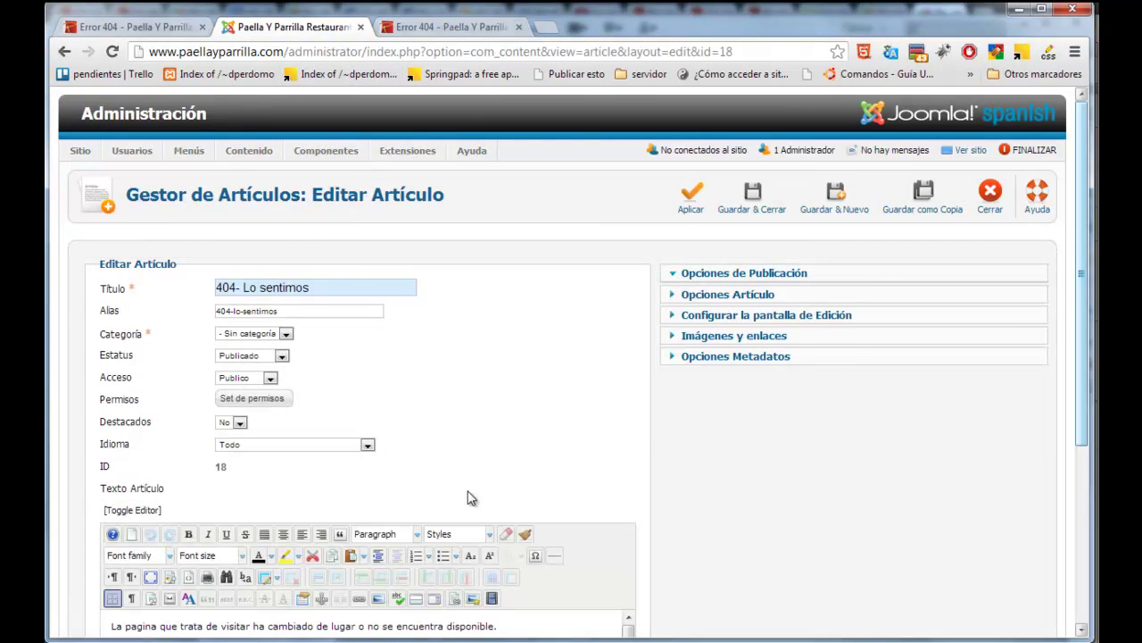
# Step: Remove the blank line between the article's paragraphs, add "Ya conoces nuestar pagina de facebook ?" below them, and select the word "facebook"
pyautogui.moveTo(1082, 330); pyautogui.dragTo(1095, 440)
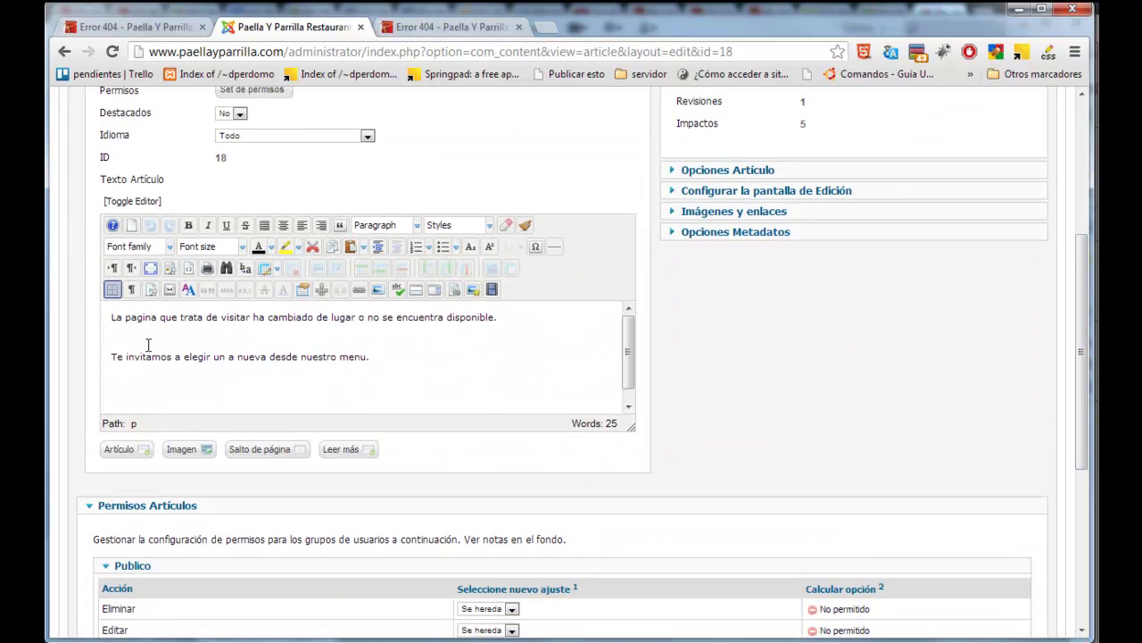
pyautogui.click(148, 345)
pyautogui.press('BackSpace')
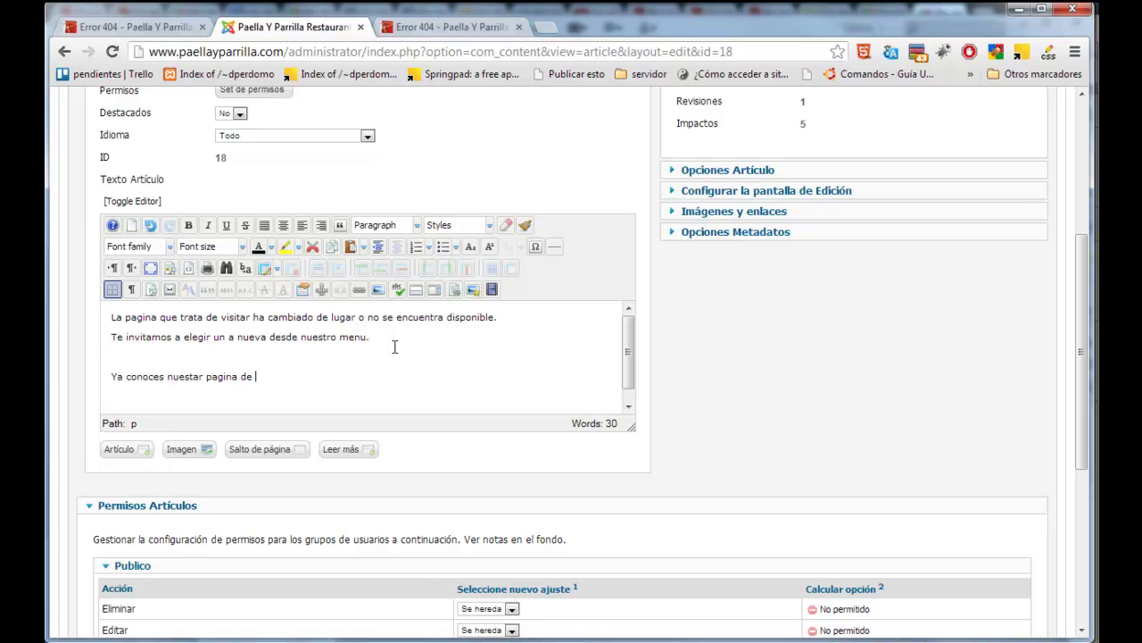
pyautogui.write('cebook ?')
pyautogui.doubleClick(286, 376)
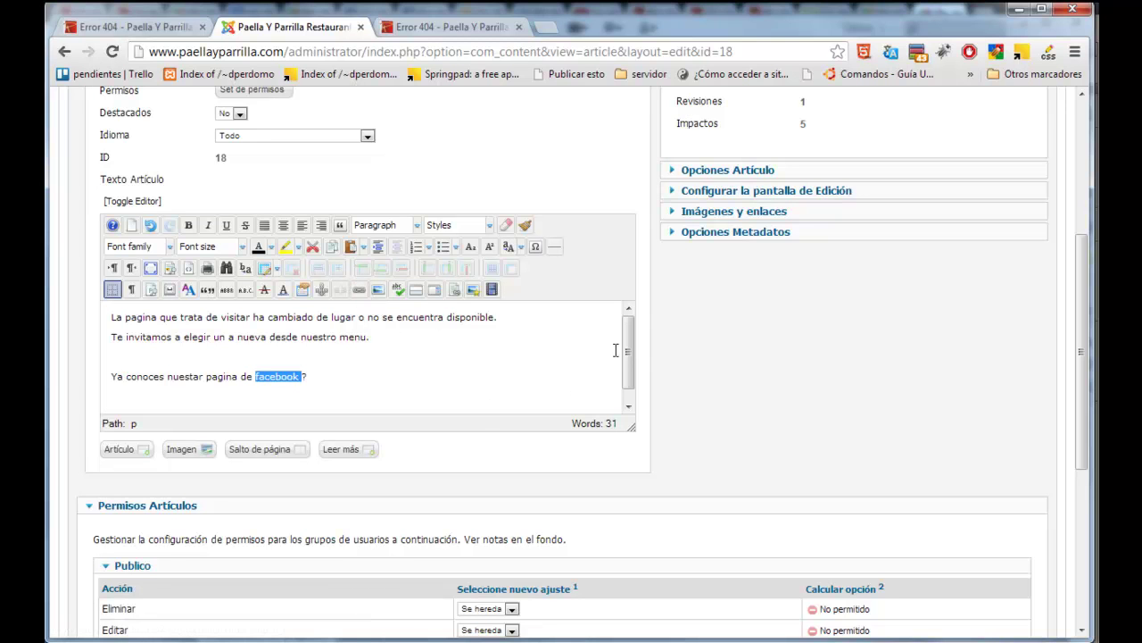
pyautogui.moveTo(630, 349); pyautogui.dragTo(616, 353)
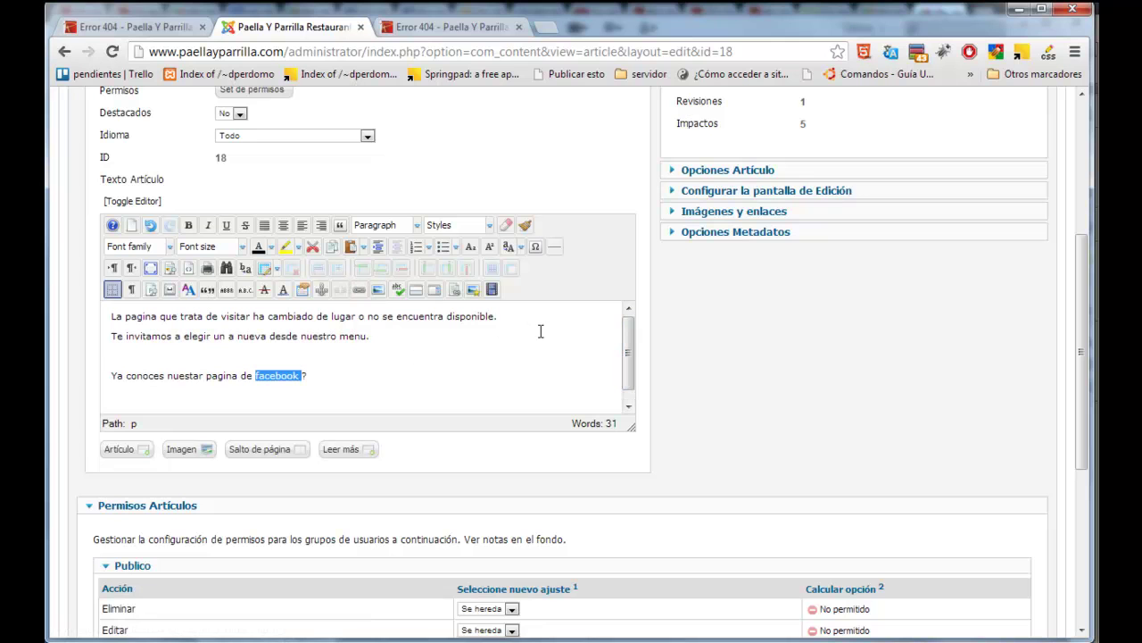